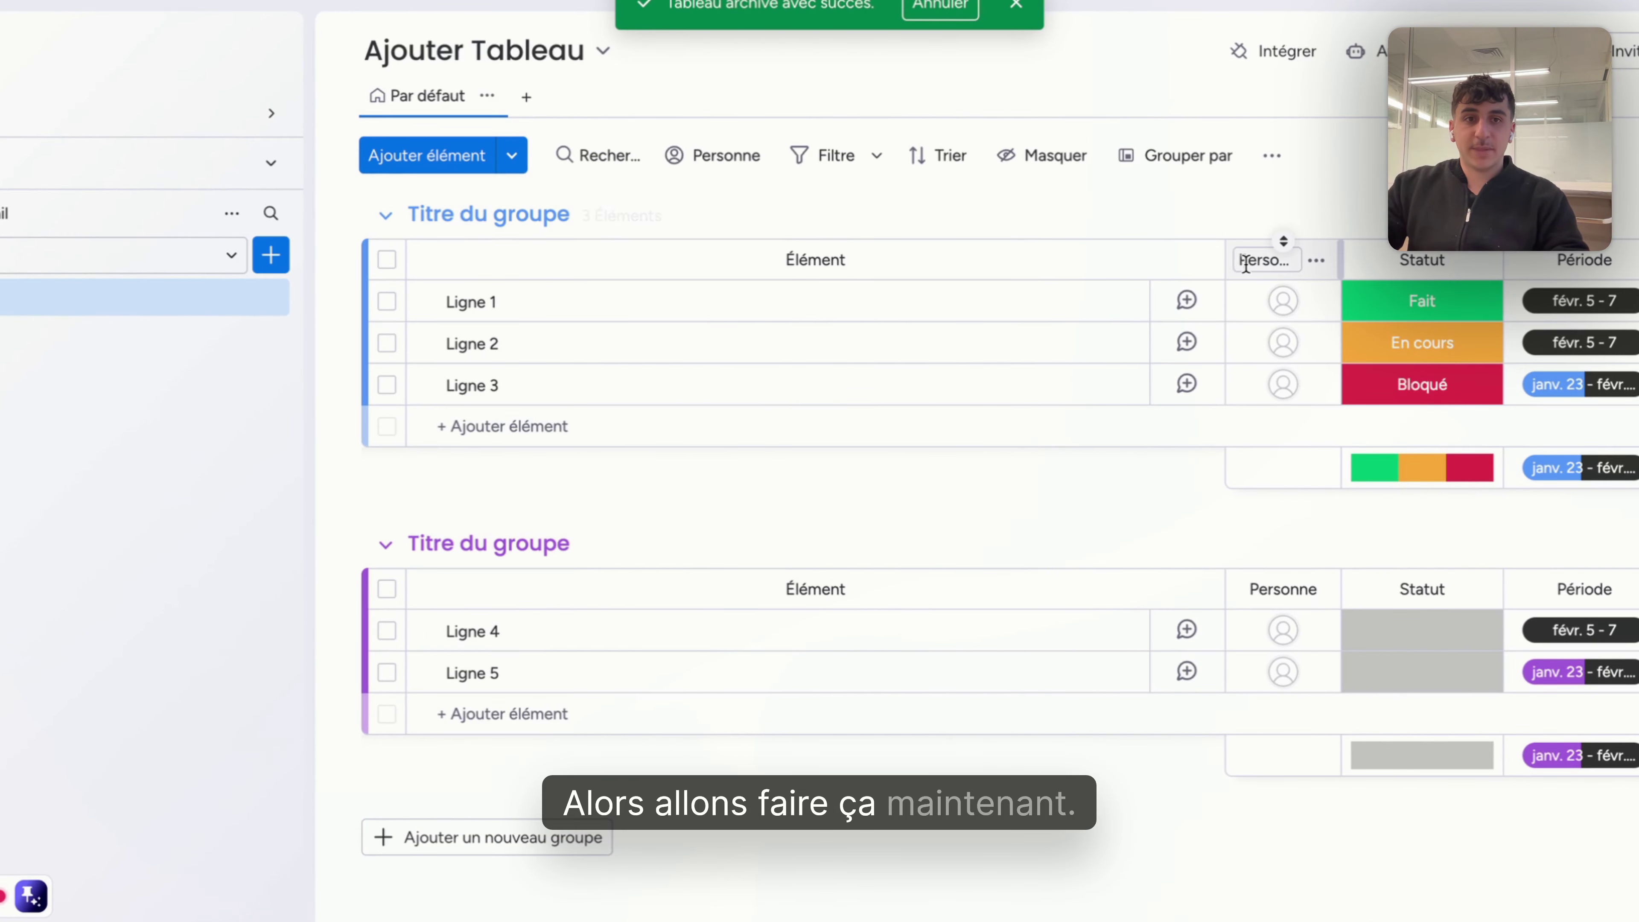
Narrow the Élément column and delete the Période column from the board.
left_click_drag(1226, 258, 640, 250)
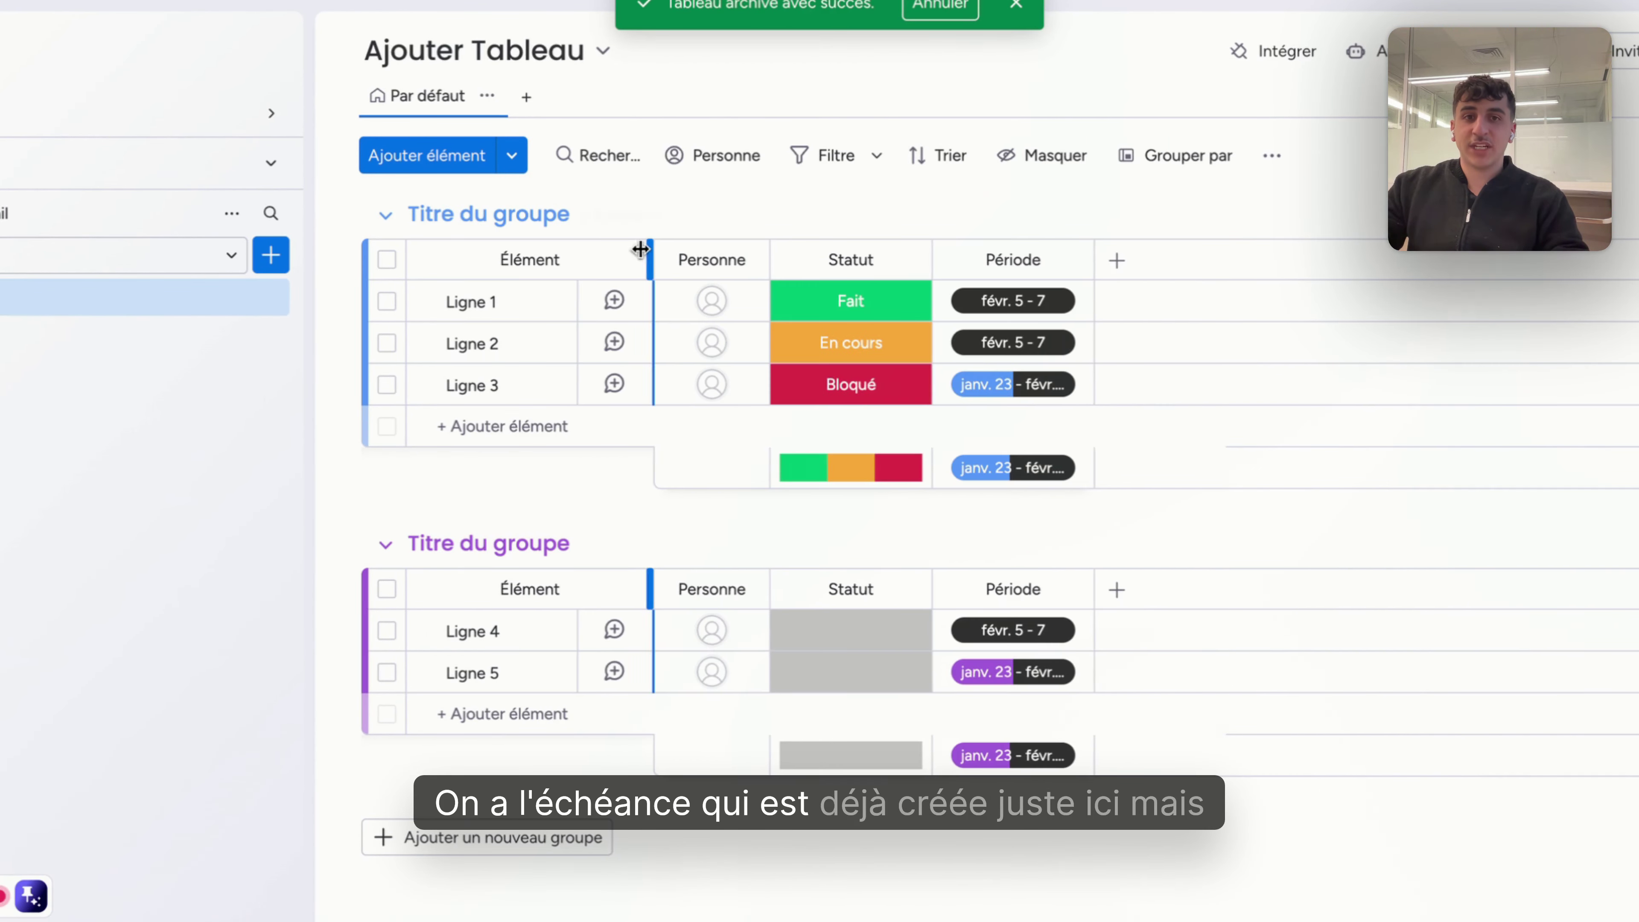
left_click(1086, 262)
left_click(1159, 711)
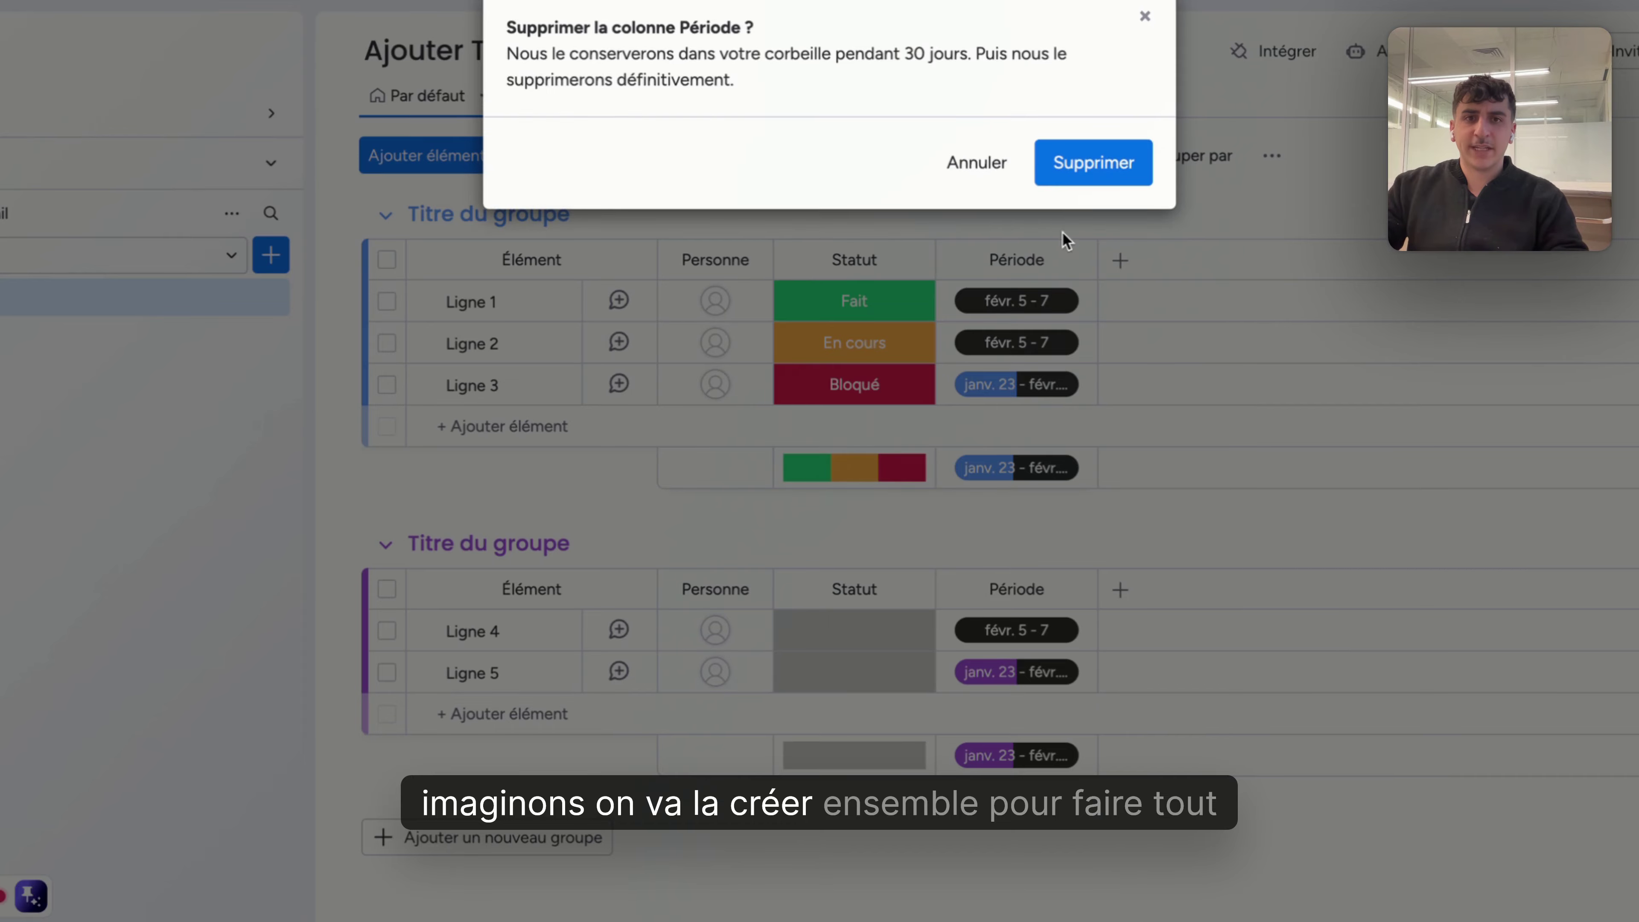
left_click(1093, 150)
Add an Échéances column to the board after the Statut column.
left_click(959, 263)
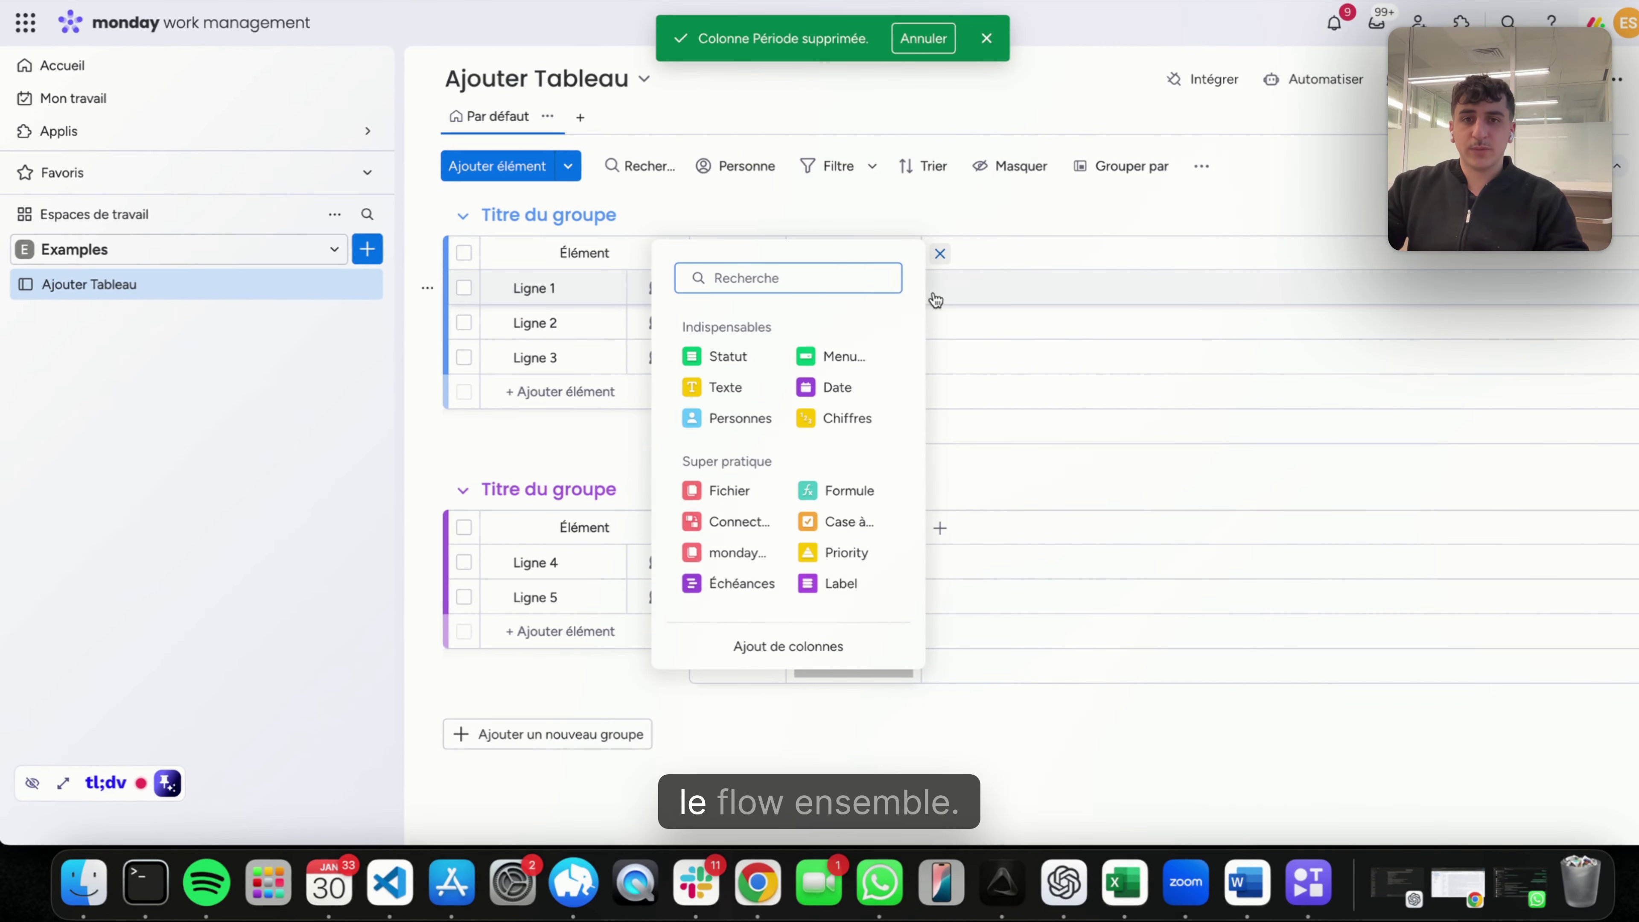
type("ech")
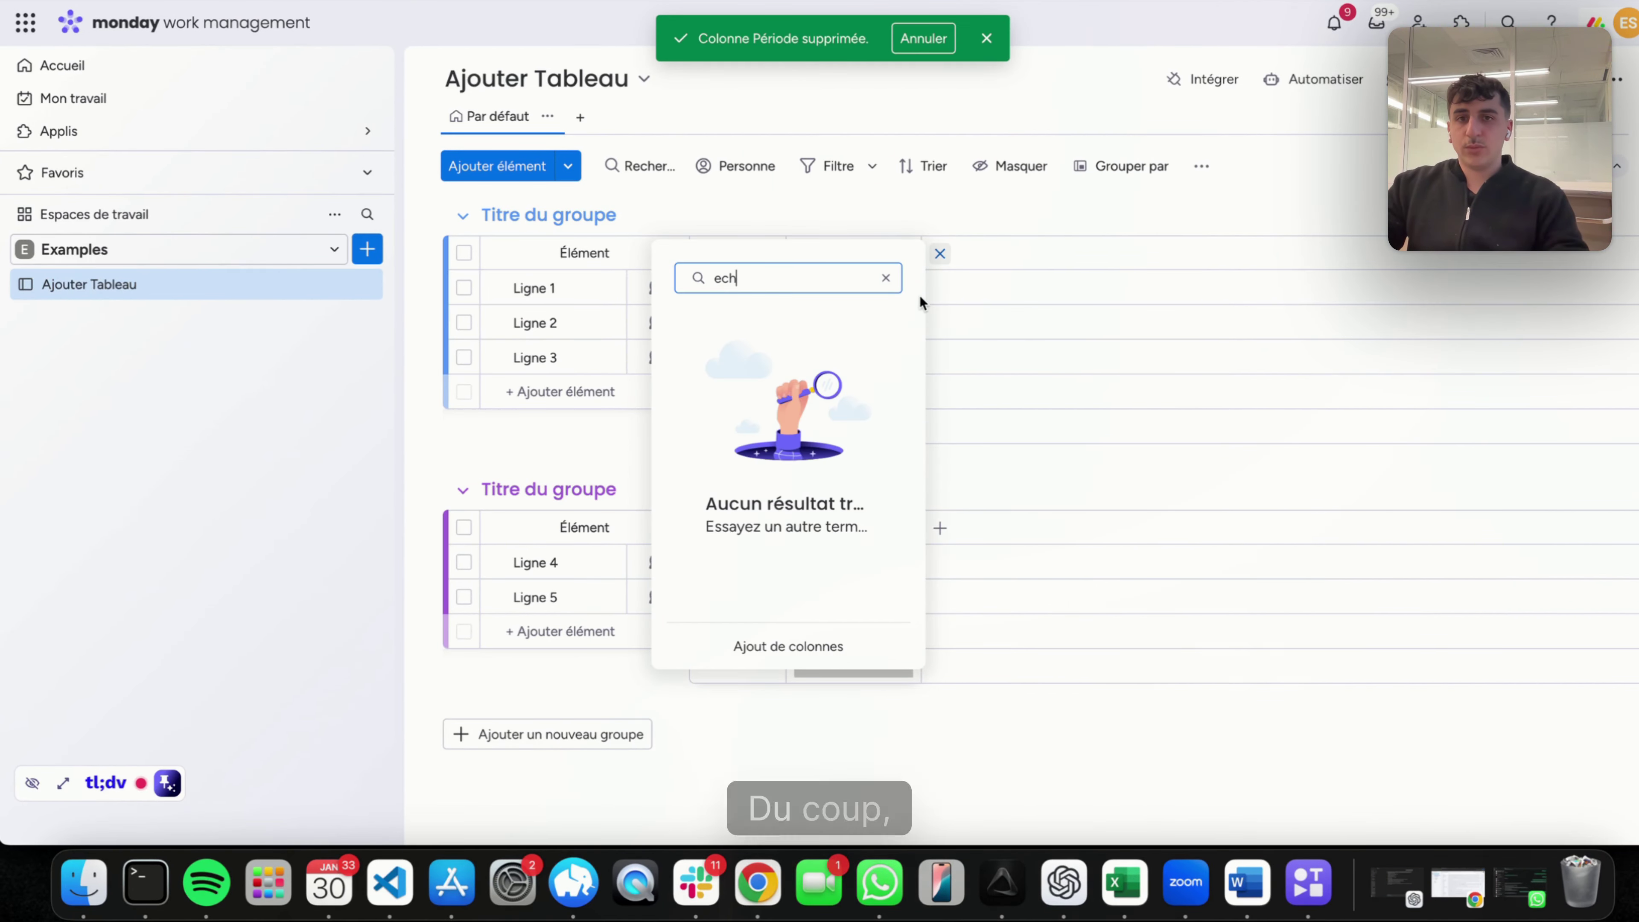
key("super+a")
key("BackSpace")
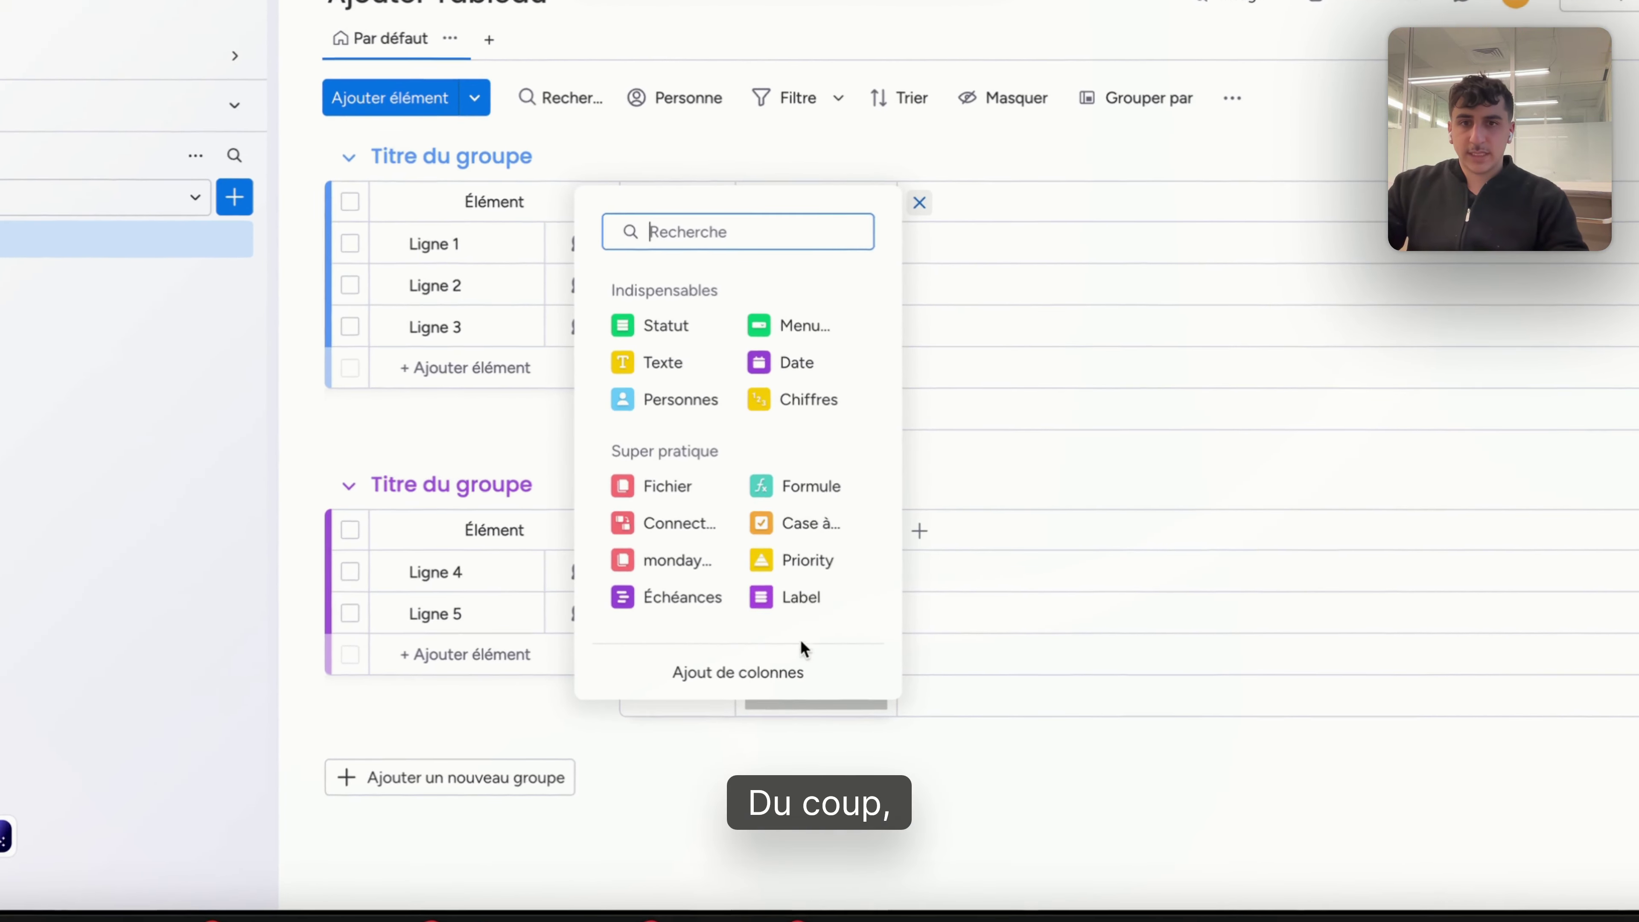
left_click(681, 400)
Add a Dépend de dependency column from the full column catalogue, using the flexible mode and the Échéances column.
type("dep")
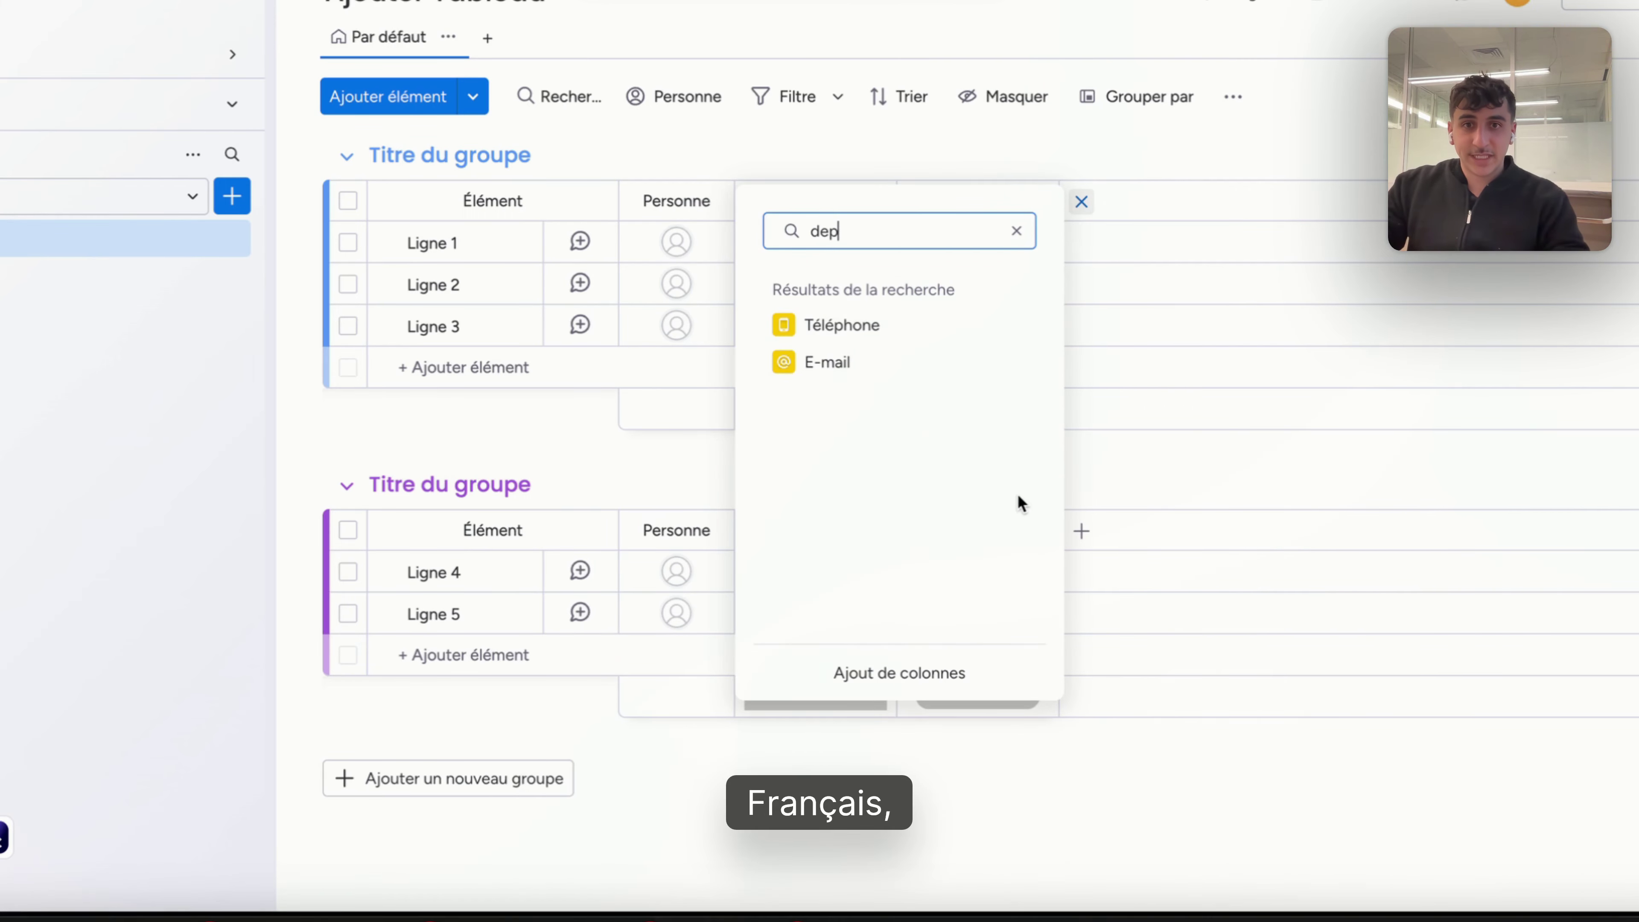
key("BackSpace")
key("BackSpace")
key("BackSpace")
left_click(902, 671)
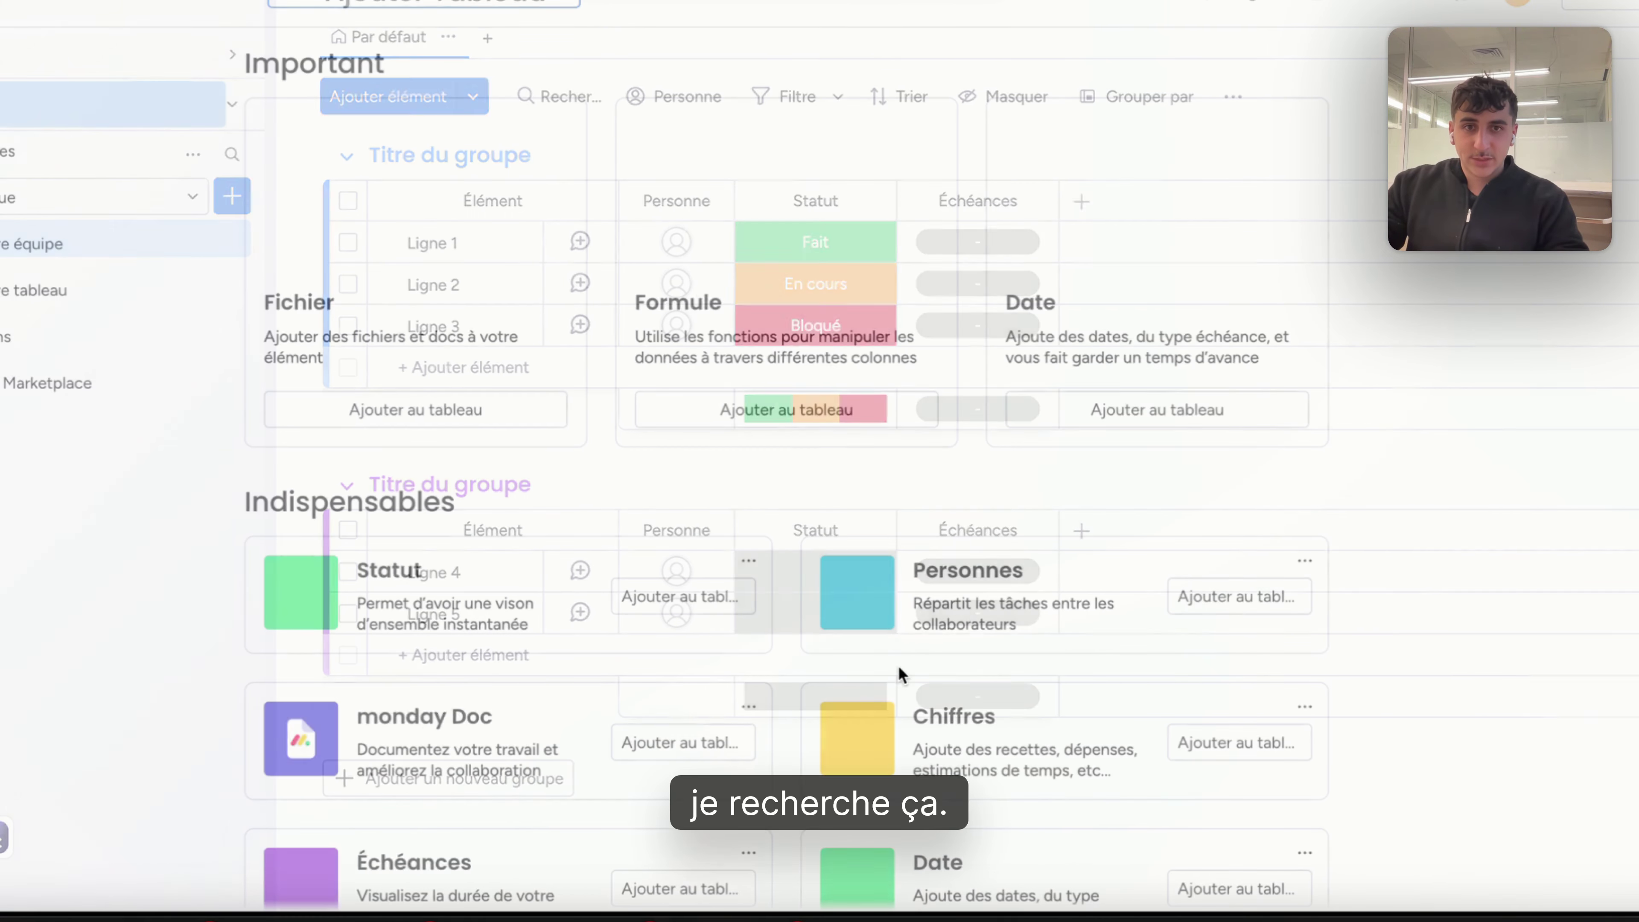
scroll(1039, 512, "down", 3)
scroll(1039, 521, "down", 10)
left_click(683, 371)
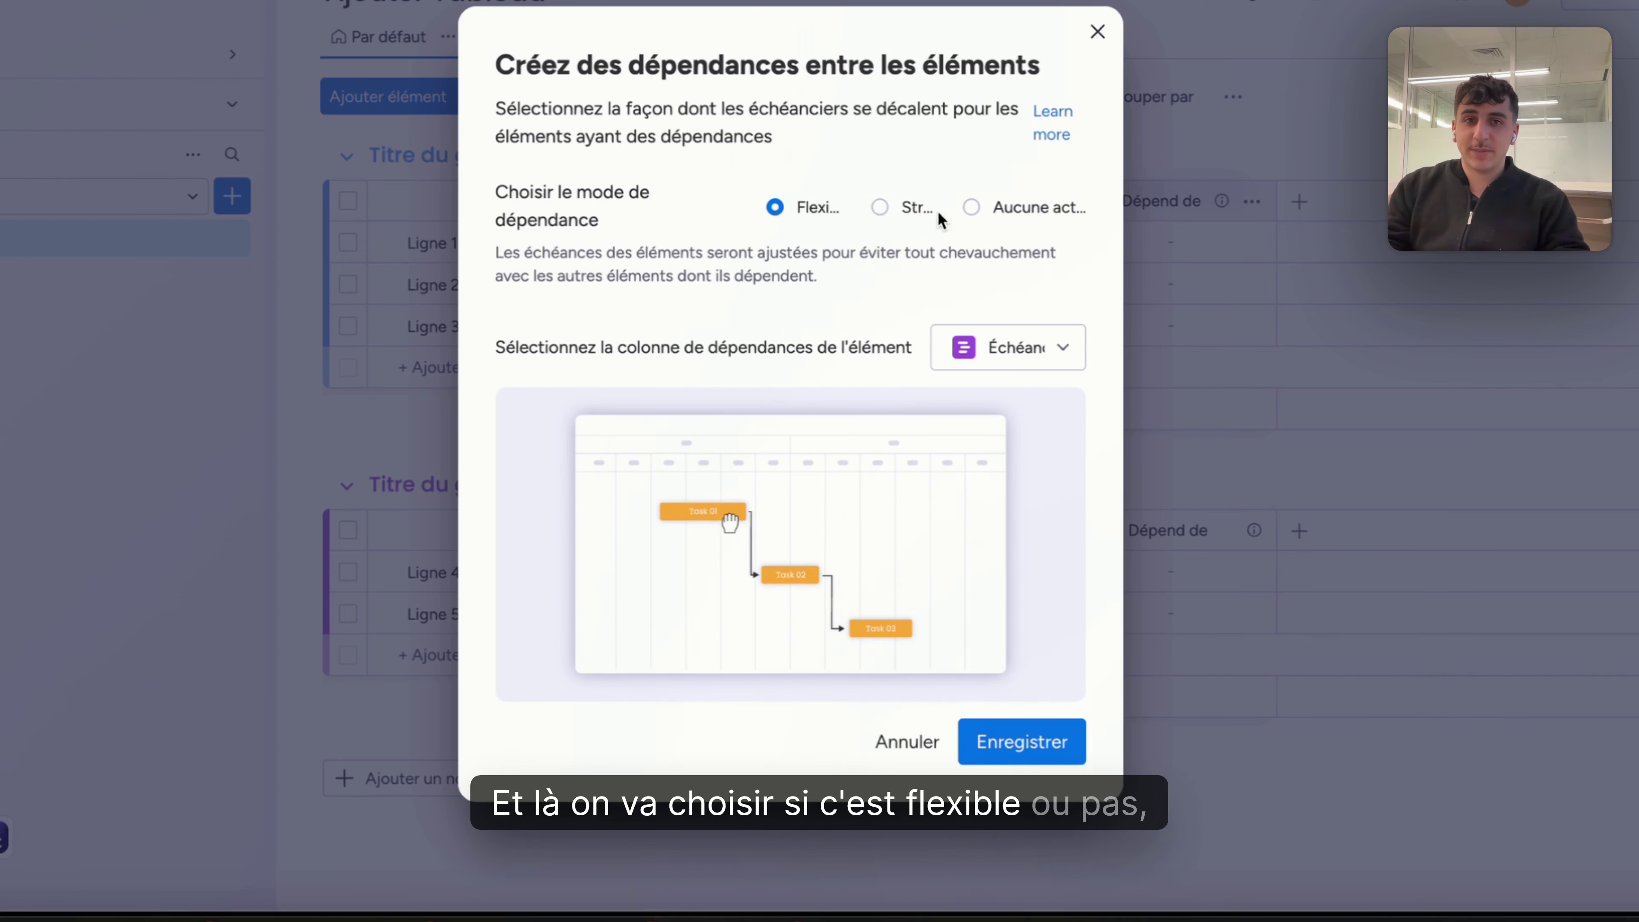
left_click(1033, 741)
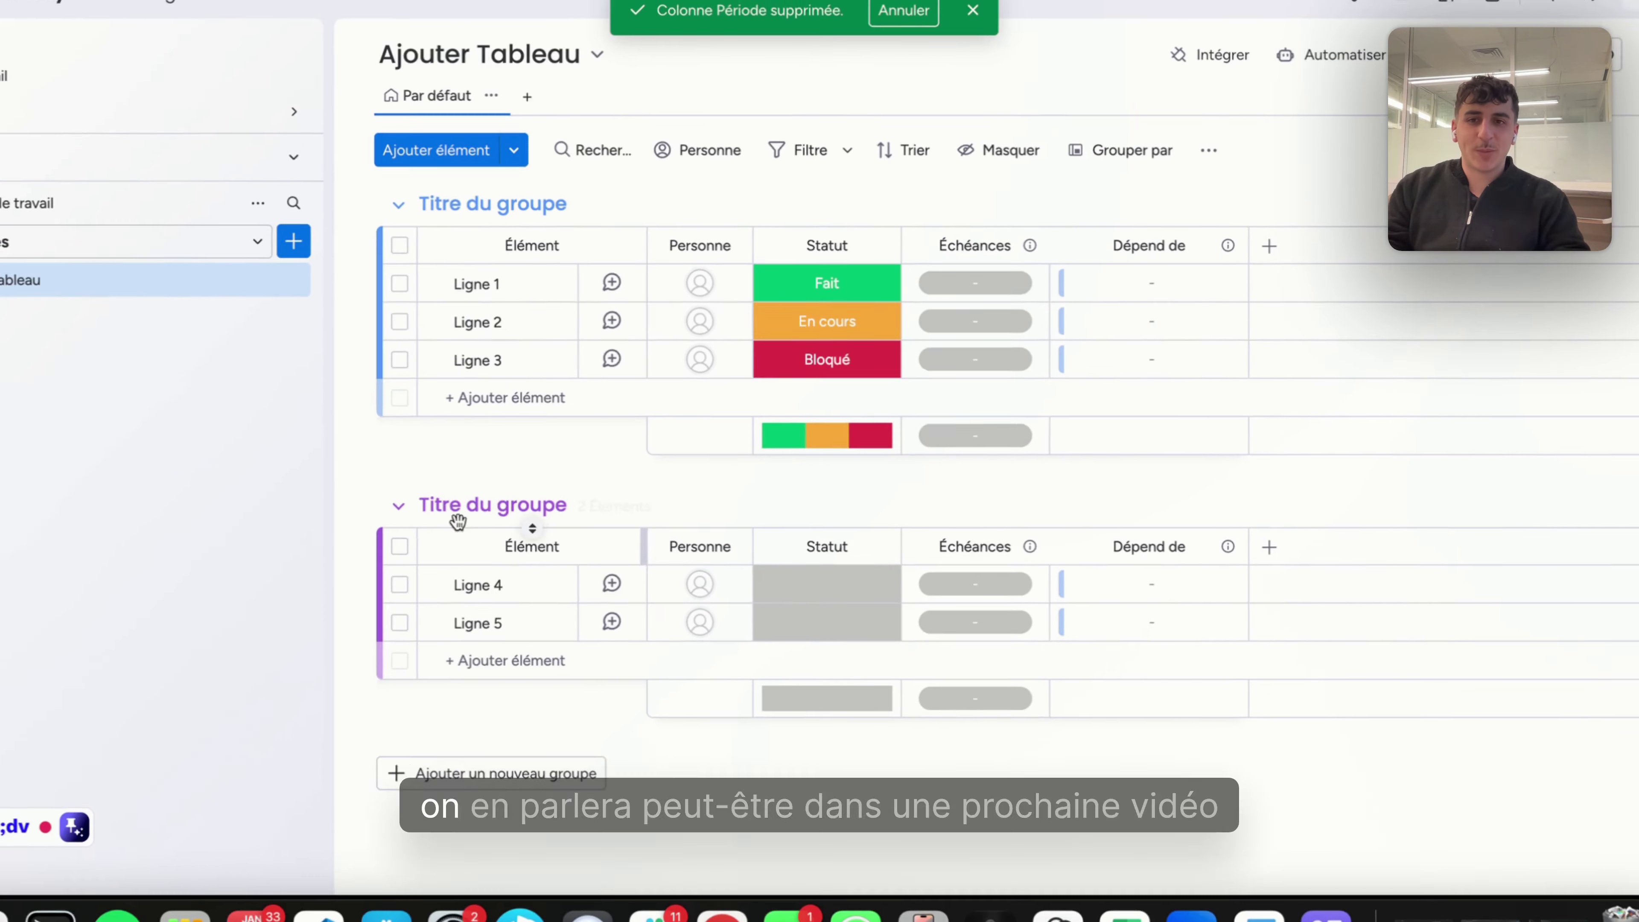
Delete the second group, containing Ligne 4 and Ligne 5, and widen the Élément column slightly.
left_click(286, 525)
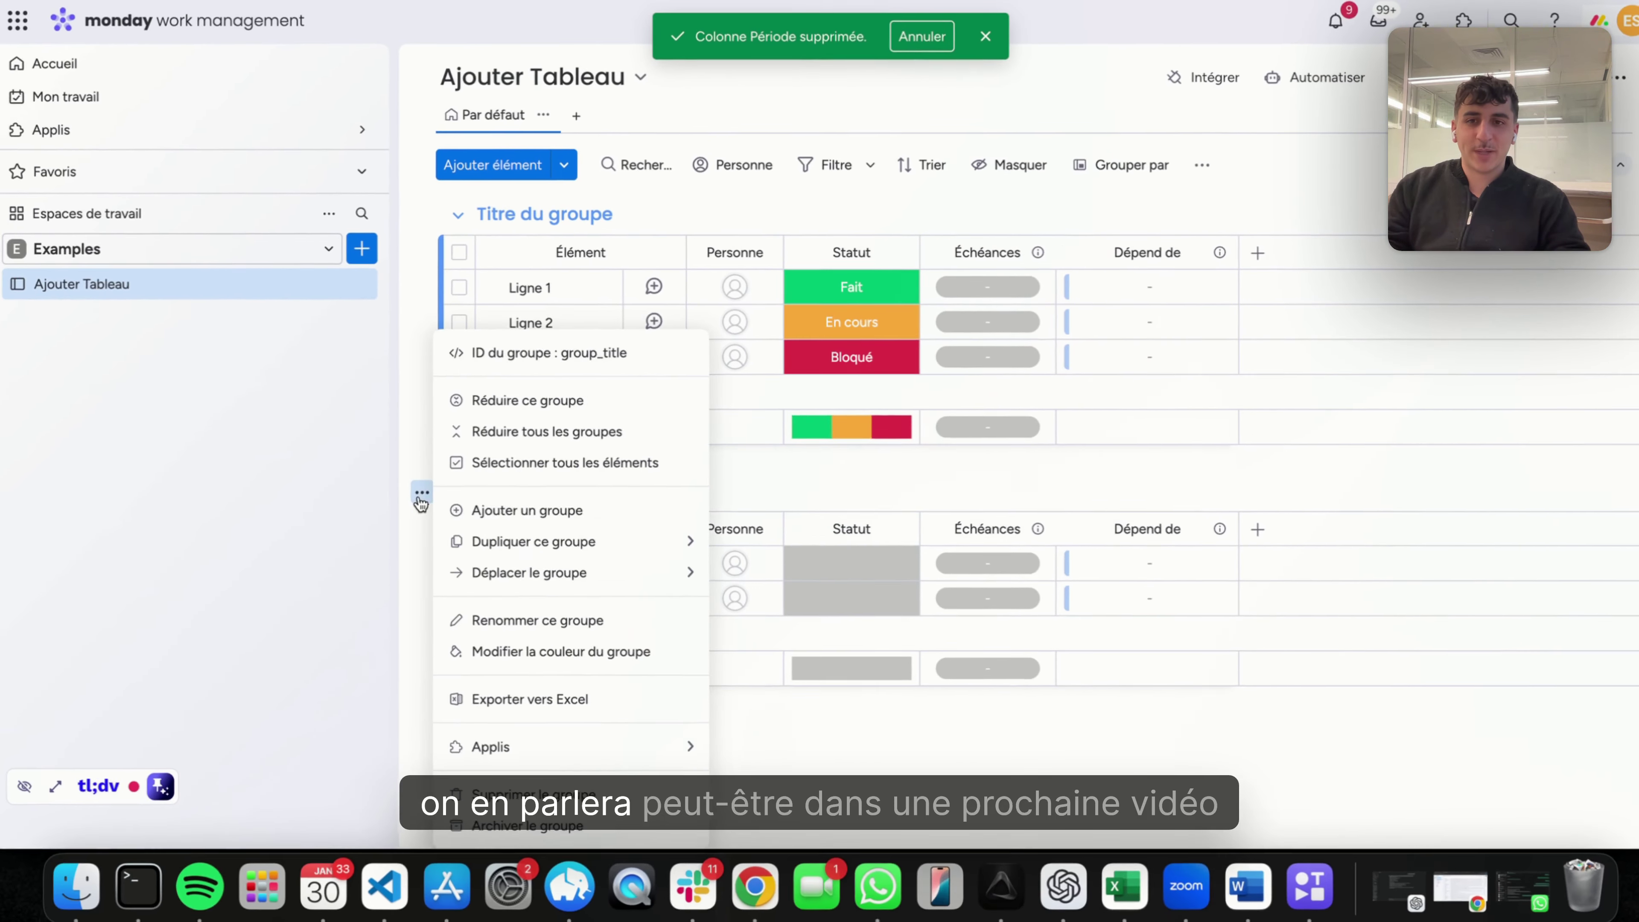
left_click(533, 792)
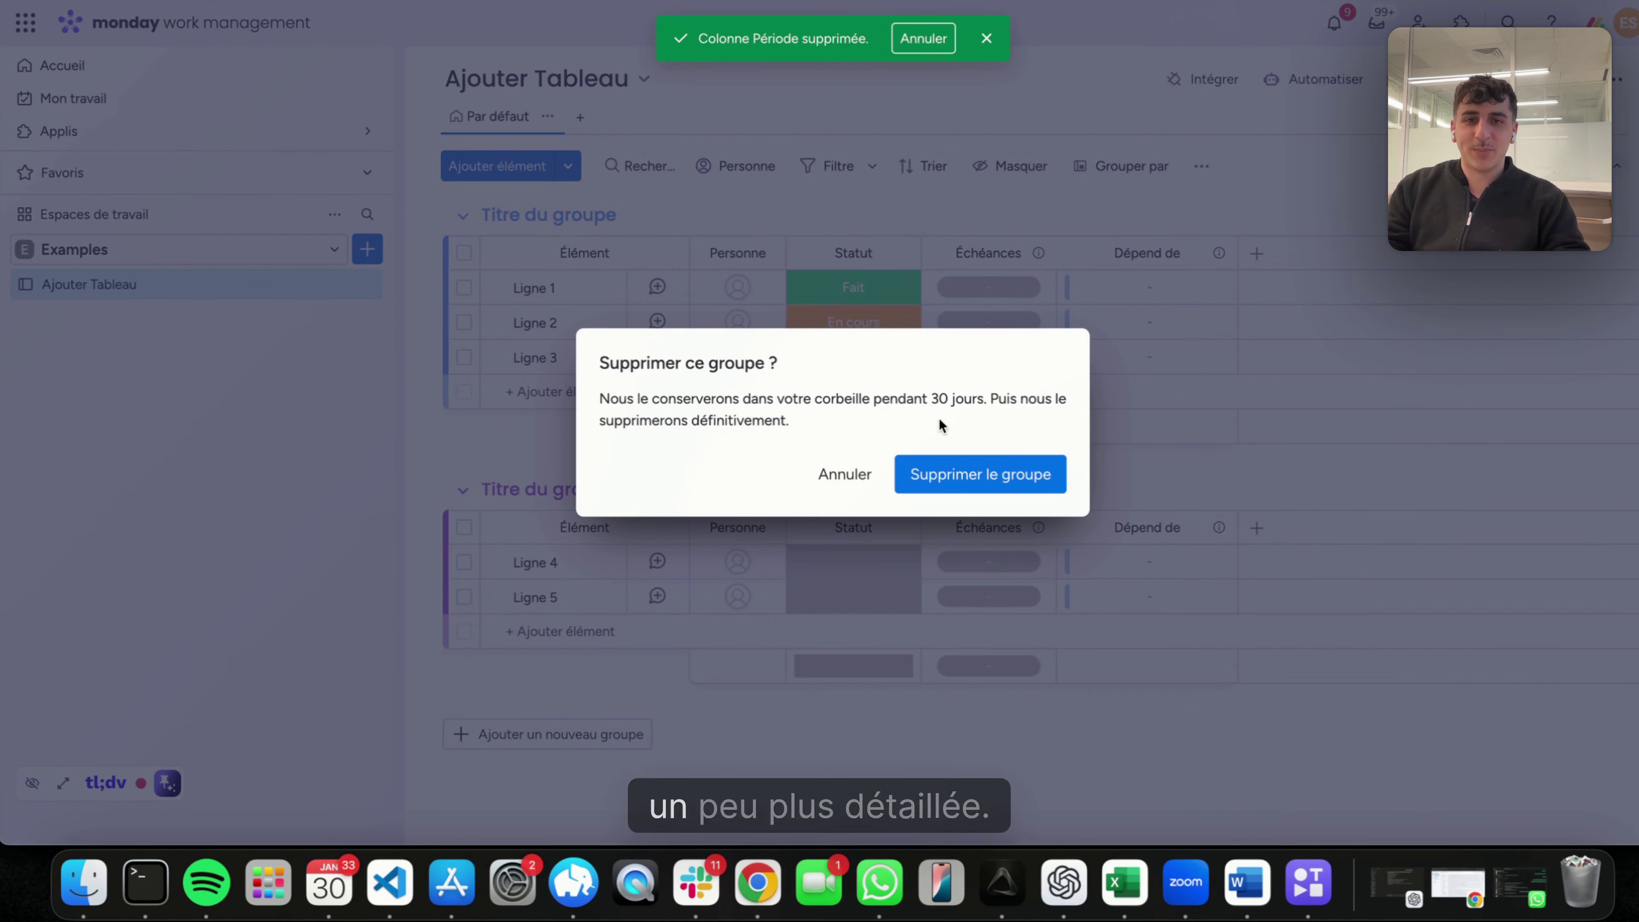
left_click(948, 473)
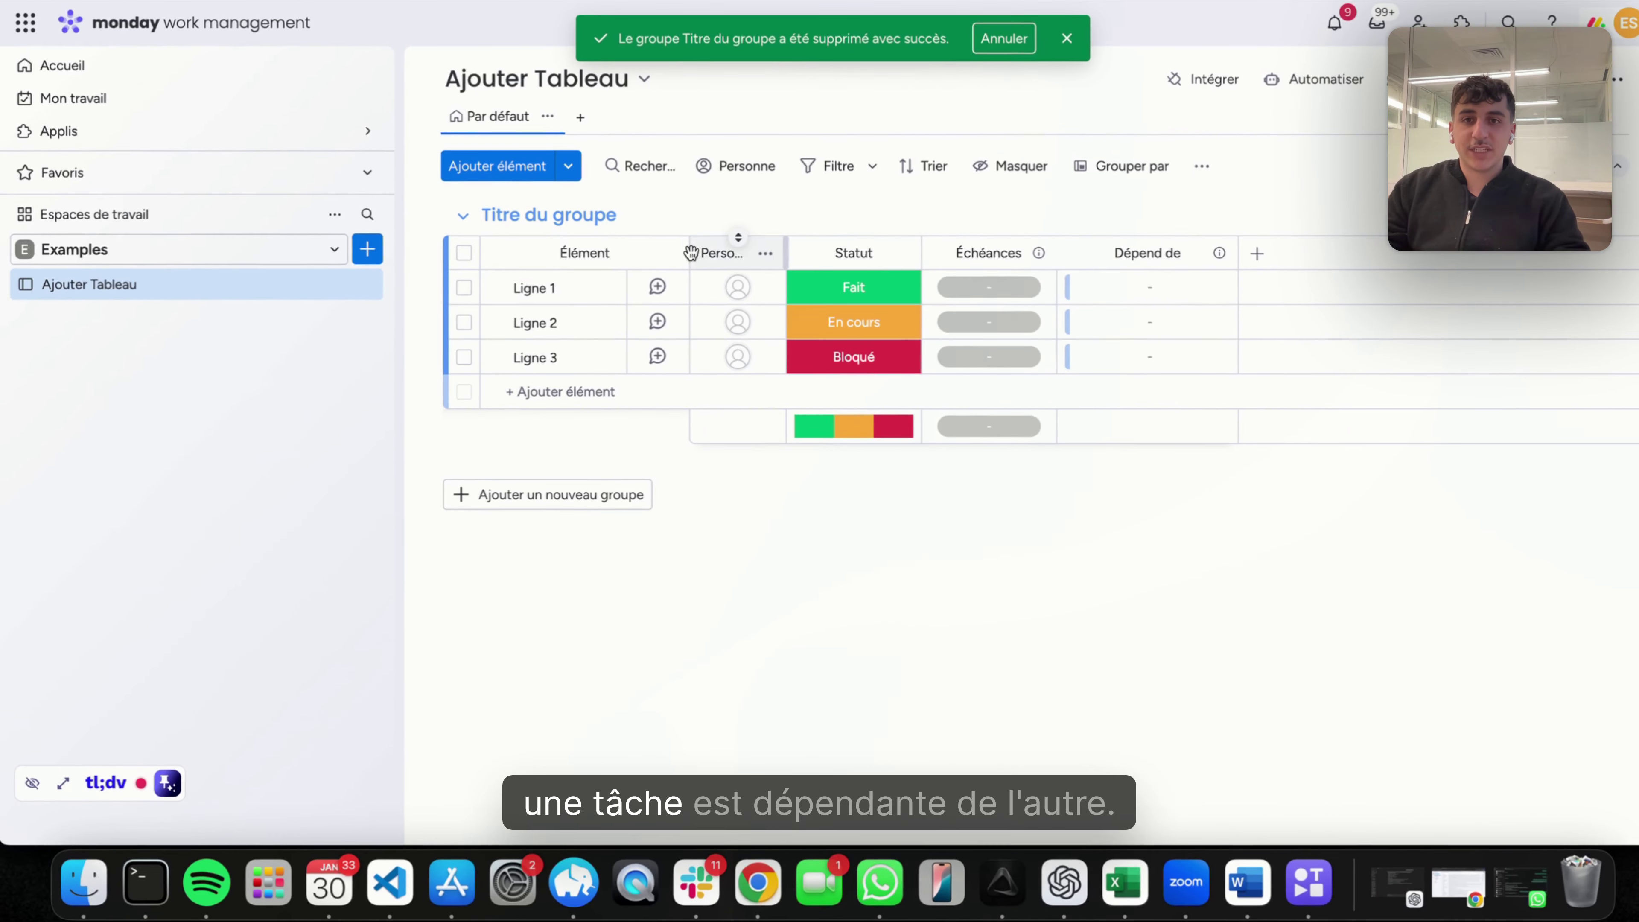
left_click_drag(691, 252, 792, 252)
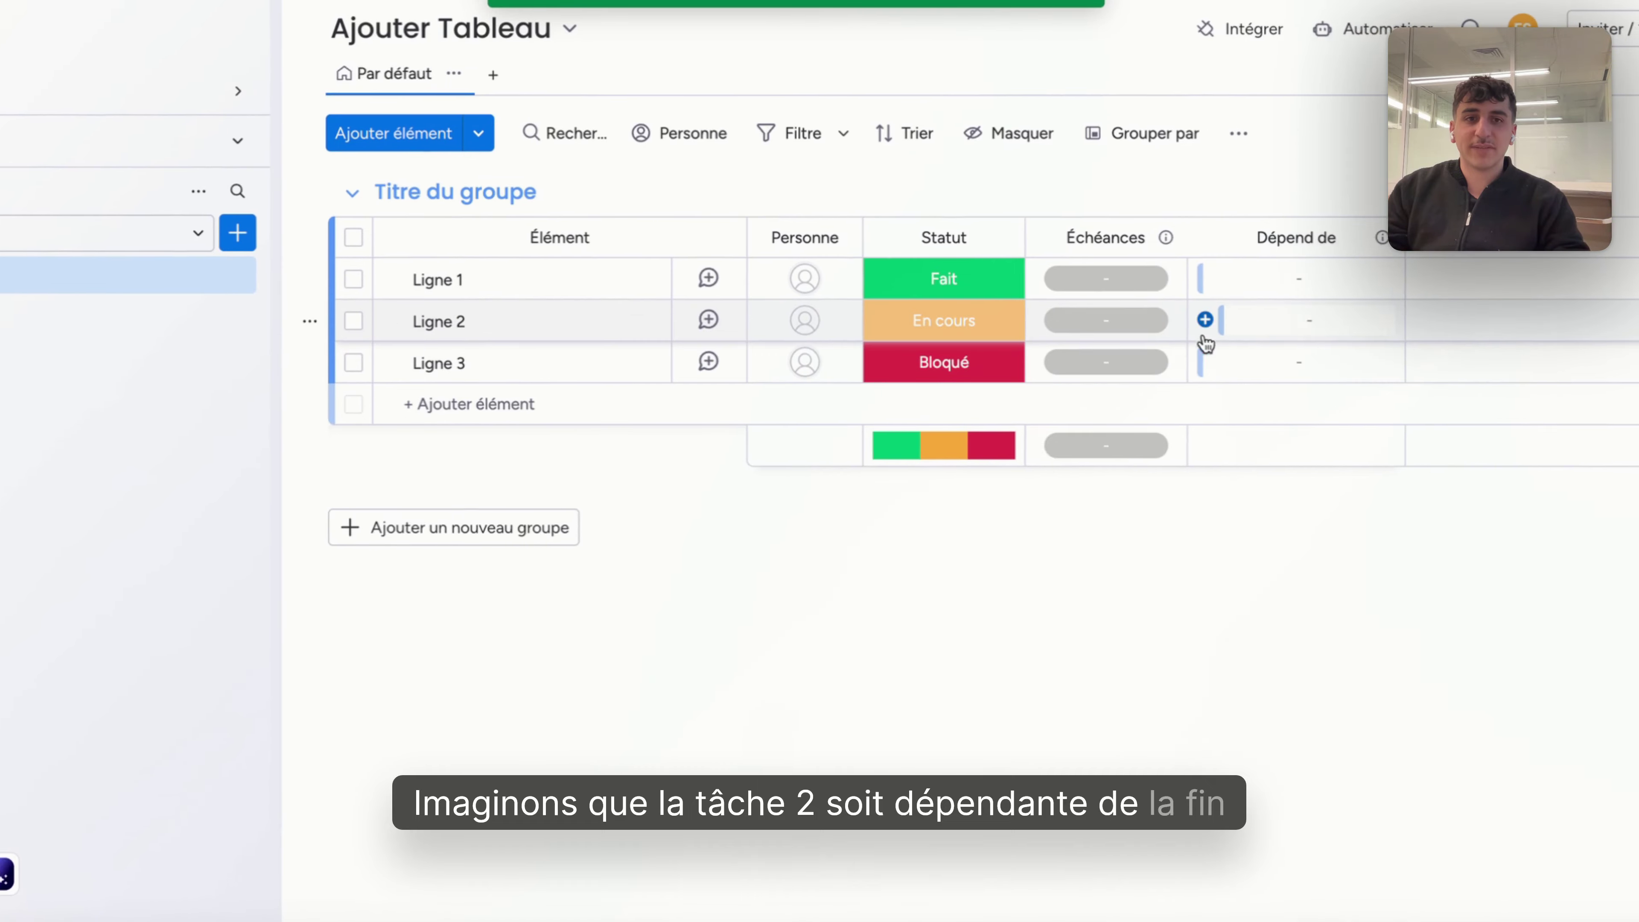
Make Ligne 2 depend on Ligne 1, and Ligne 3 depend on both Ligne 1 and Ligne 2.
left_click(1205, 318)
left_click(1085, 623)
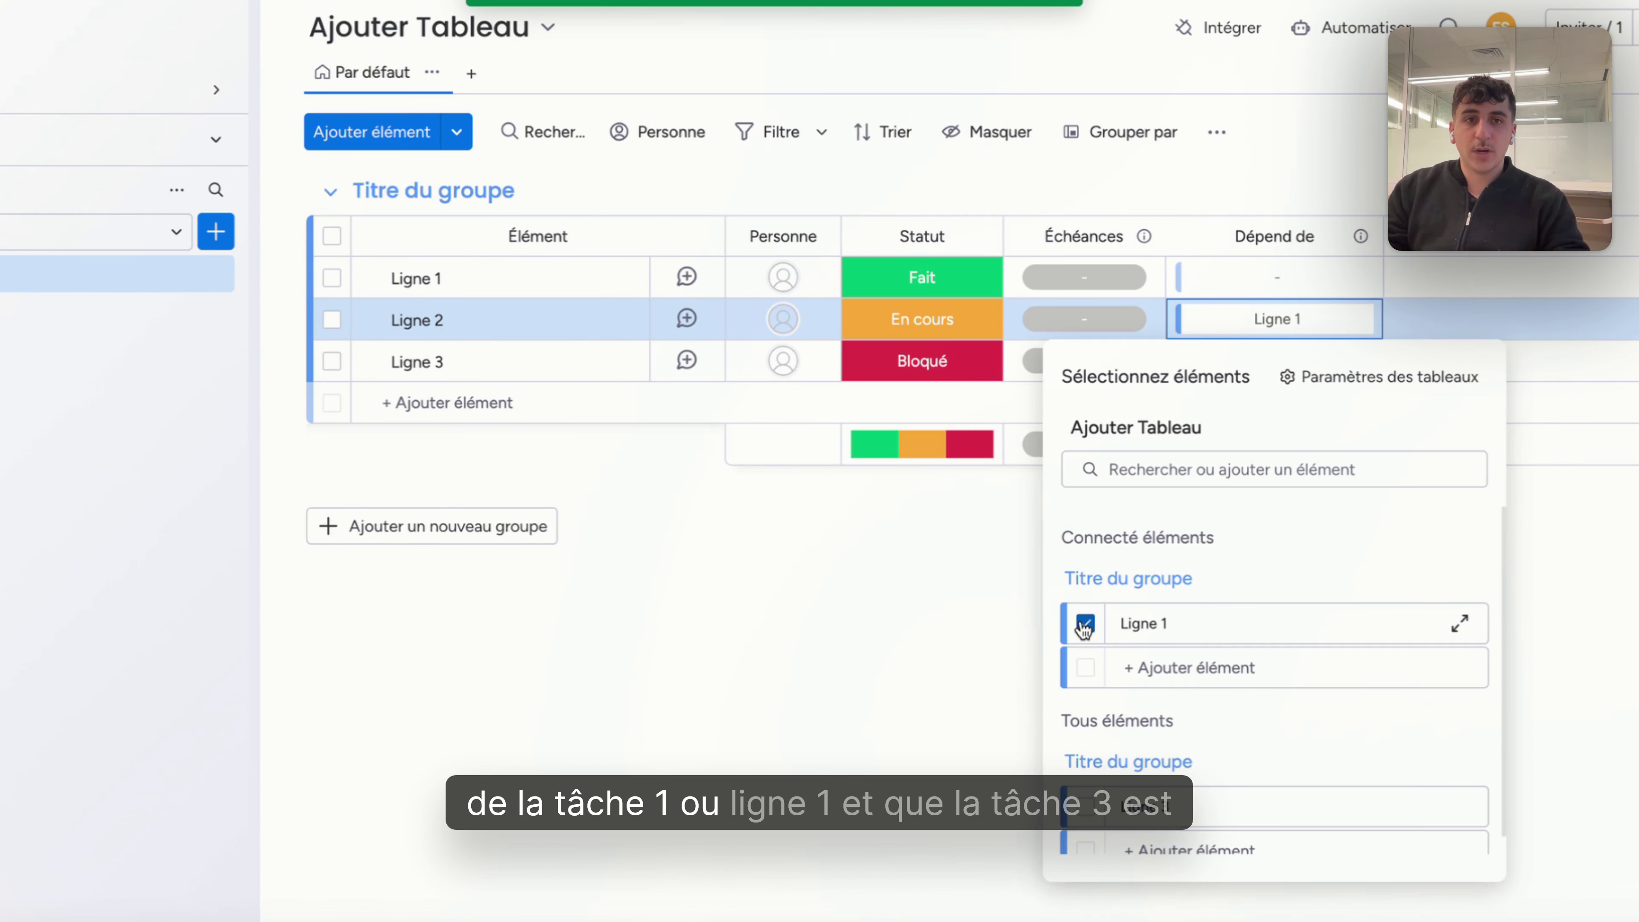
left_click(957, 660)
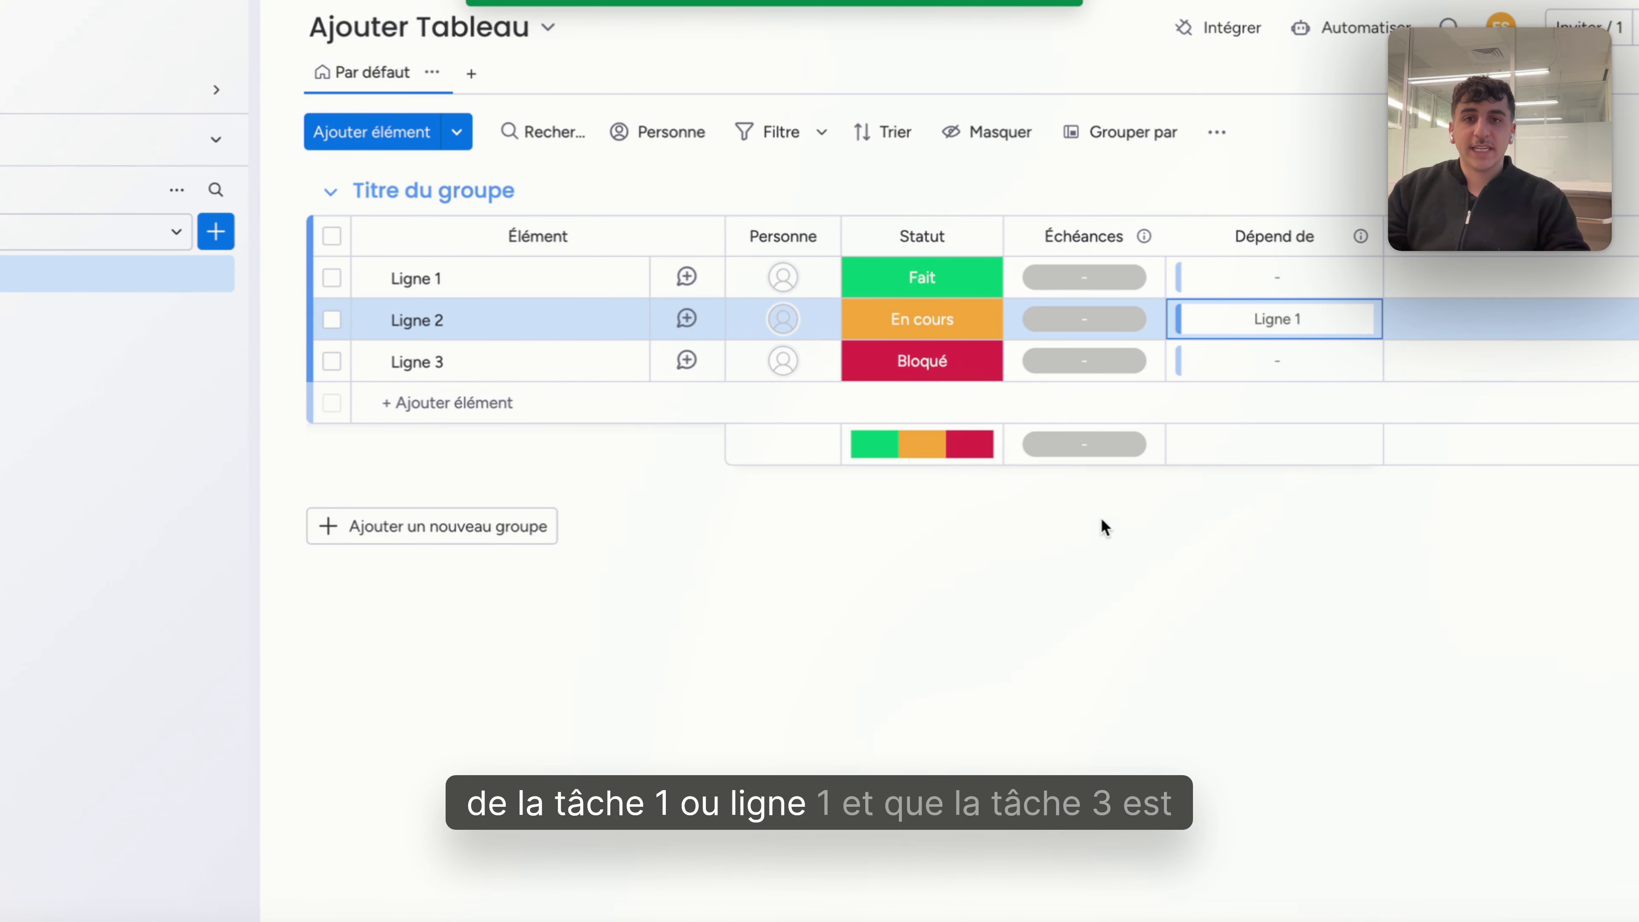
left_click(1259, 360)
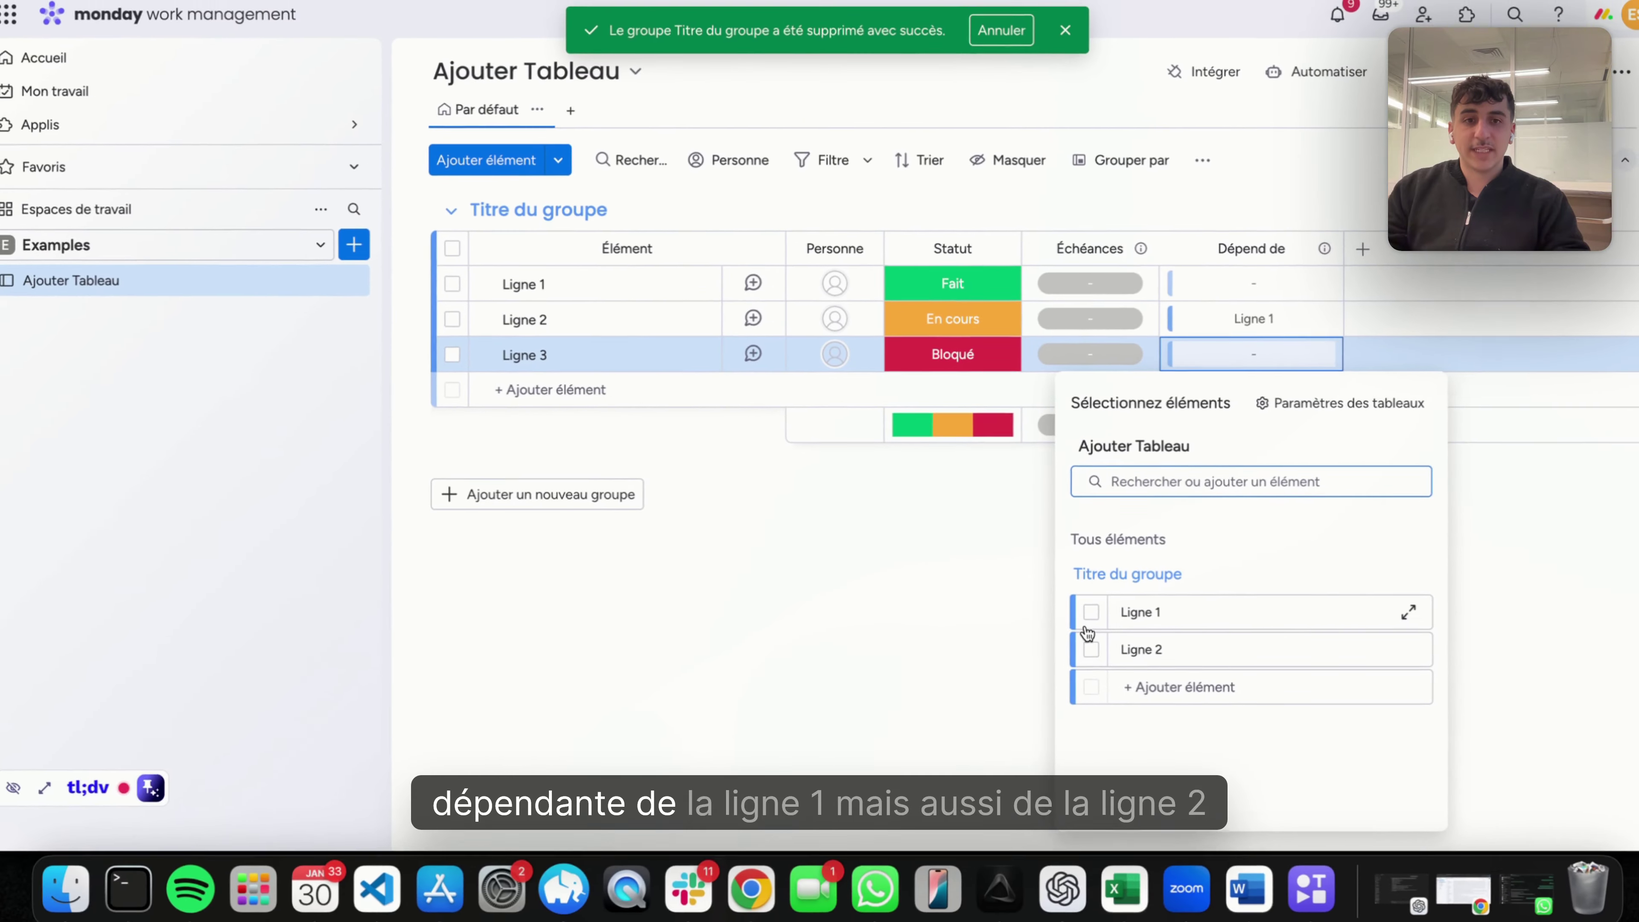
left_click(1091, 613)
left_click(1091, 763)
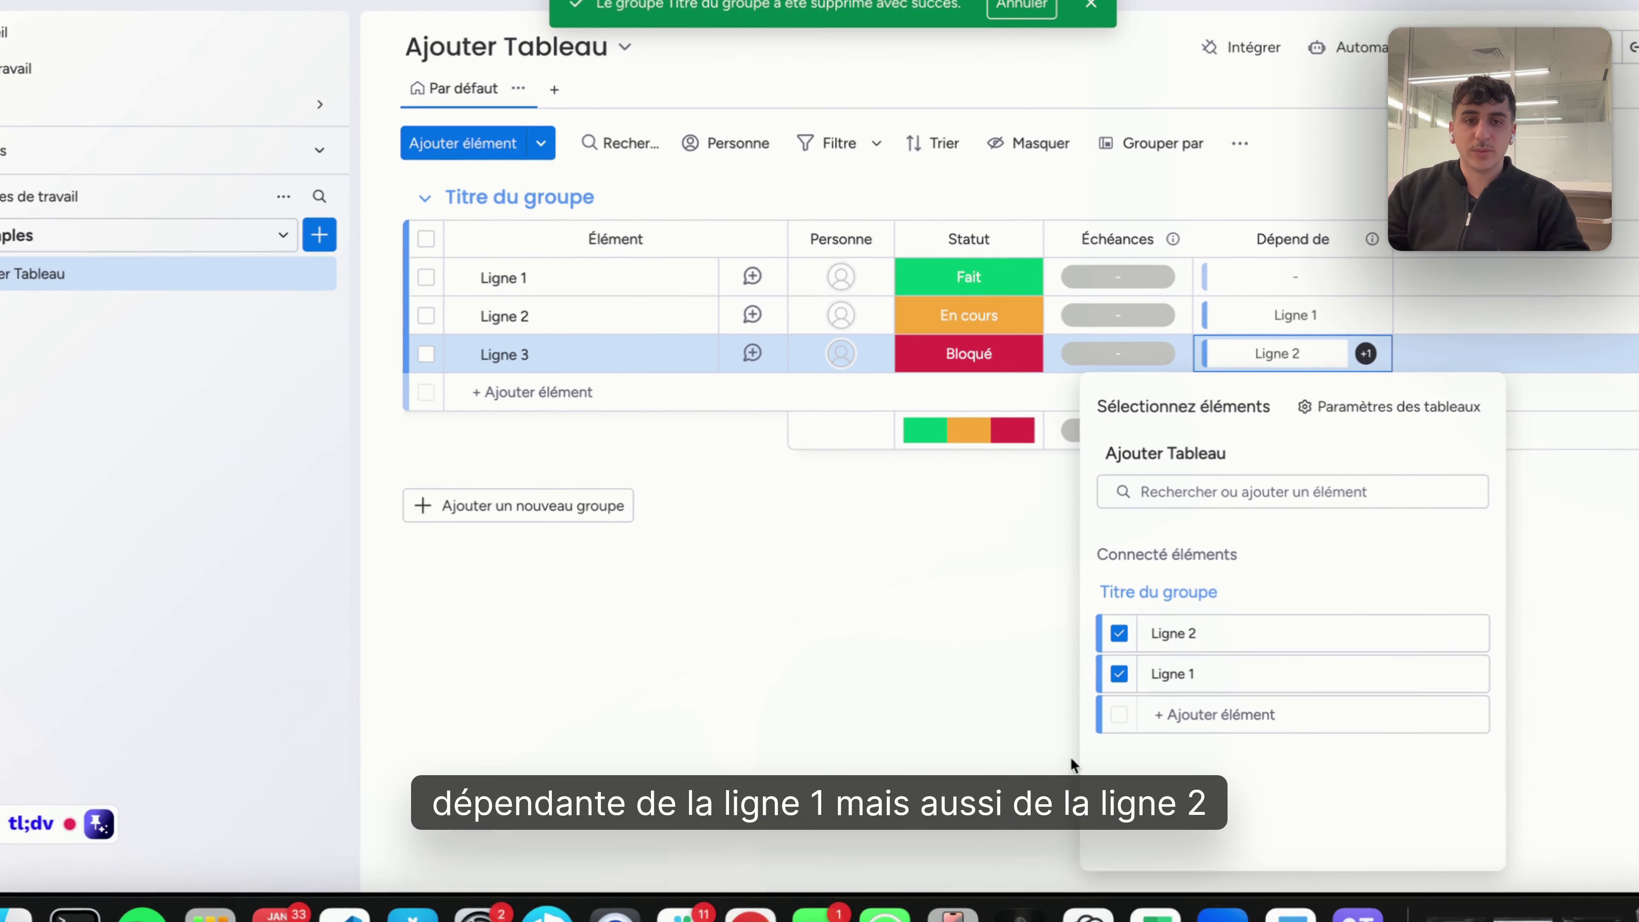
left_click(918, 697)
Set the Échéances of Ligne 1 to 23–30 January 2025.
left_click(1138, 271)
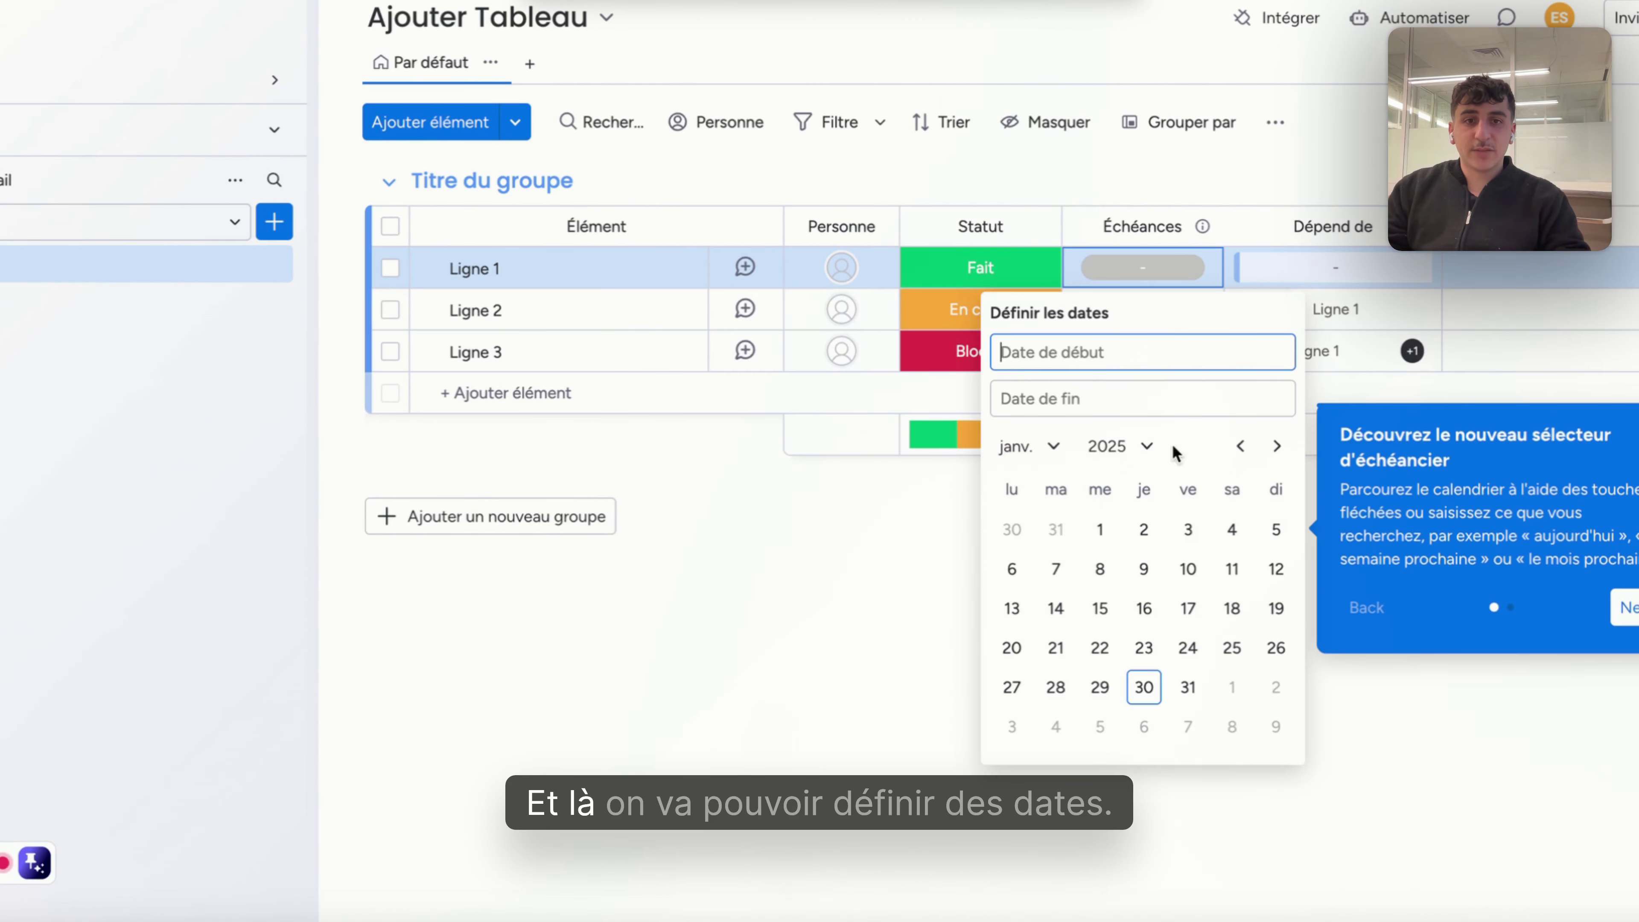
left_click(825, 706)
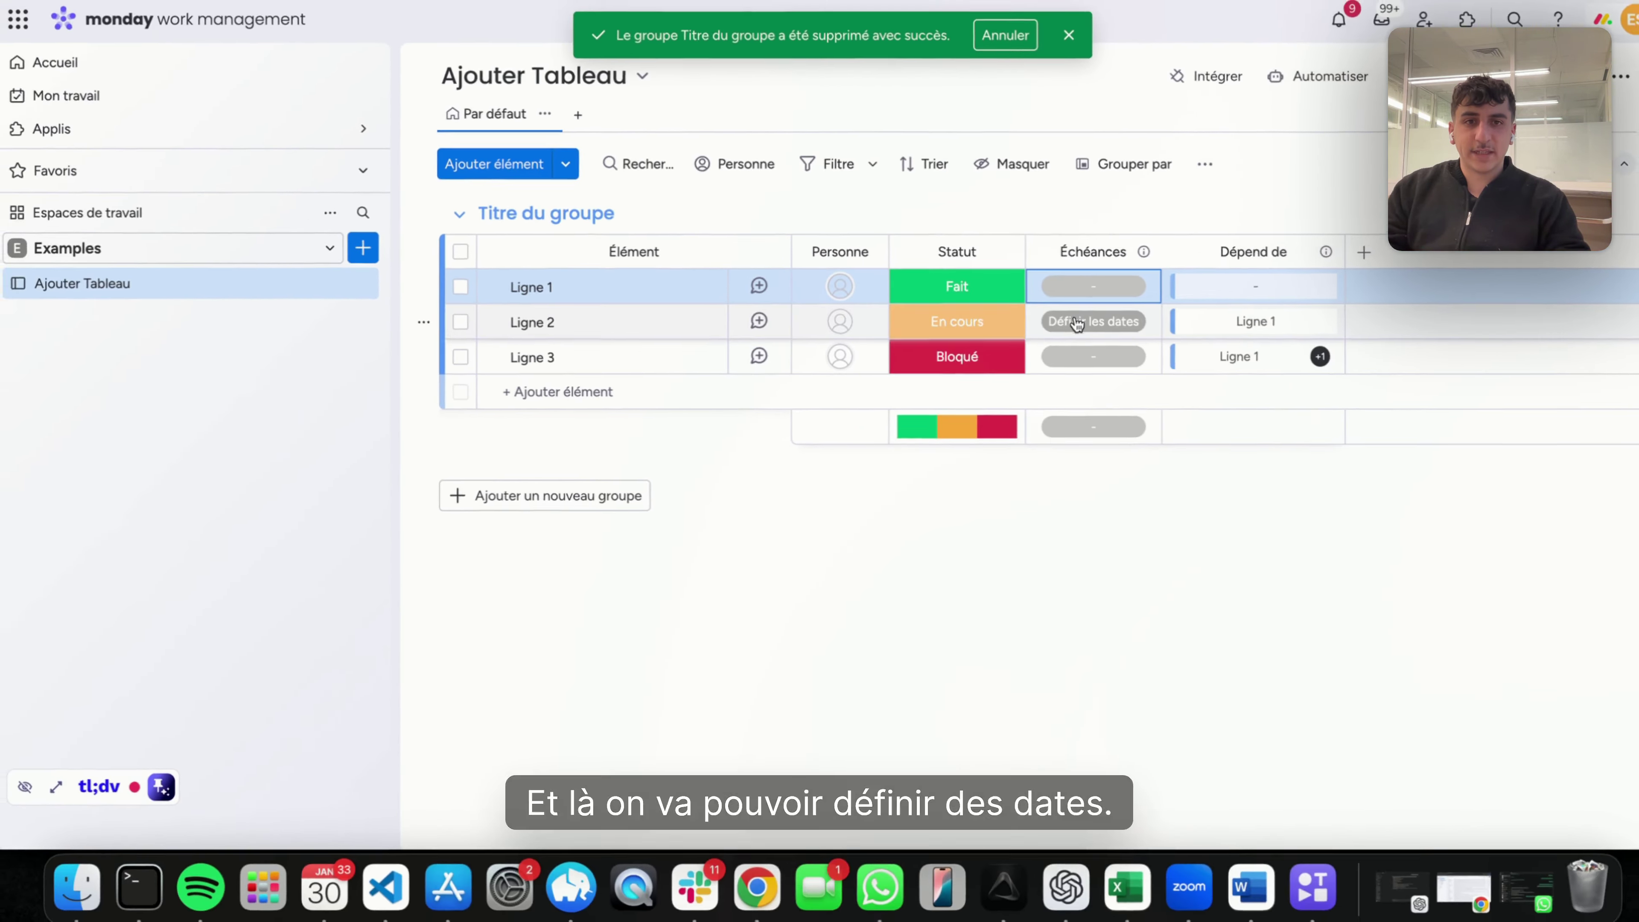
left_click(1077, 325)
left_click(1094, 603)
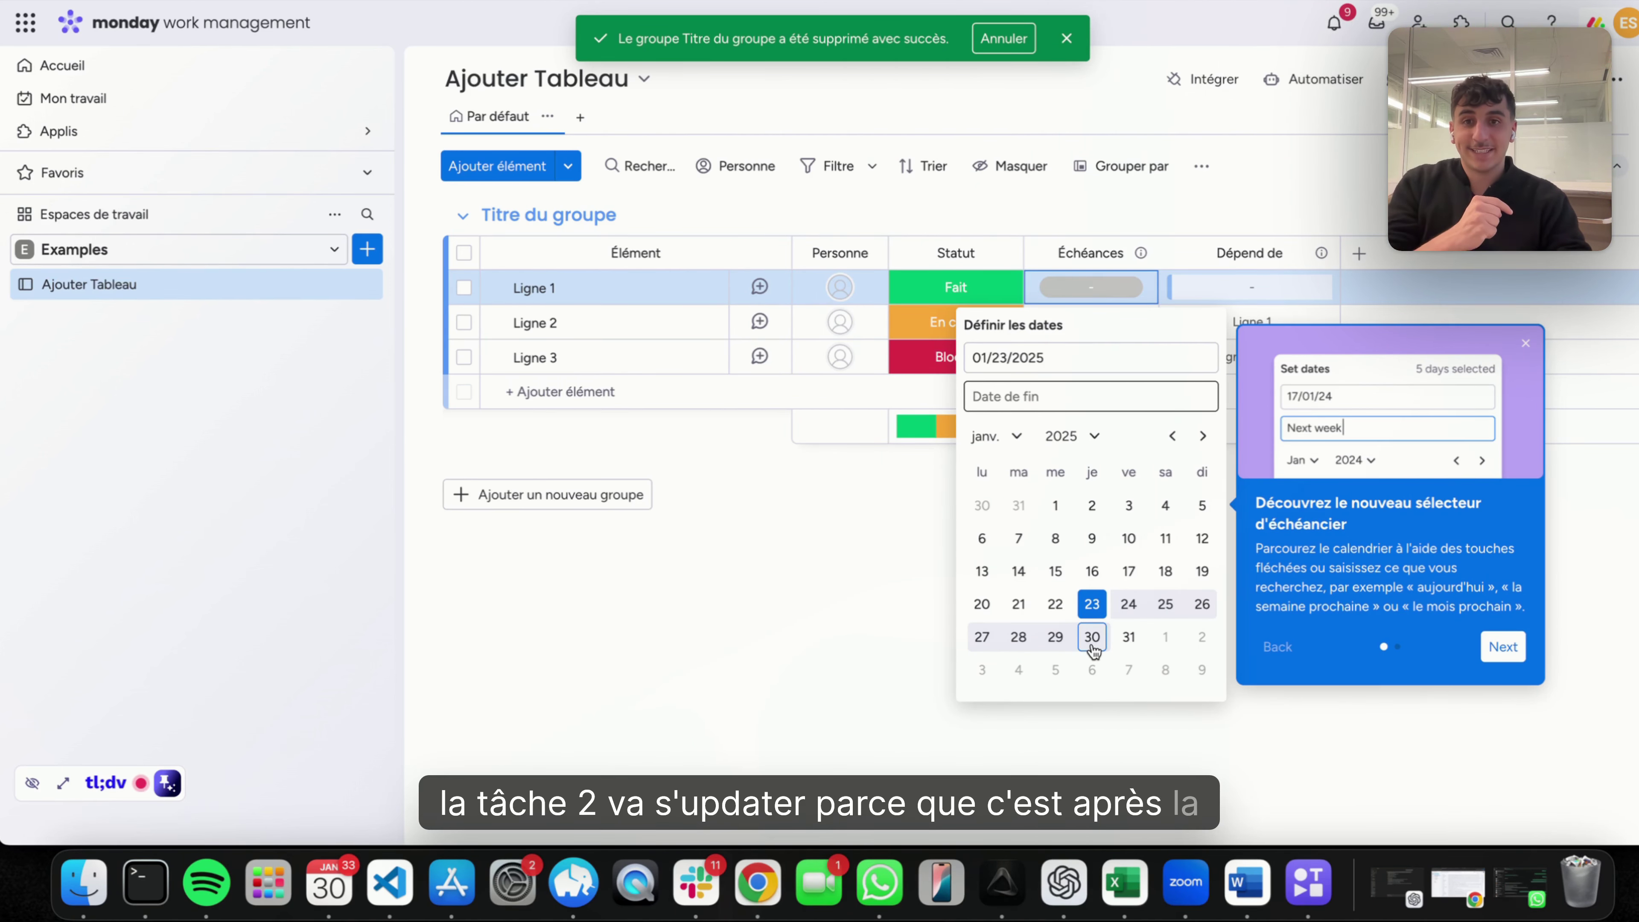
left_click(1092, 637)
left_click(878, 562)
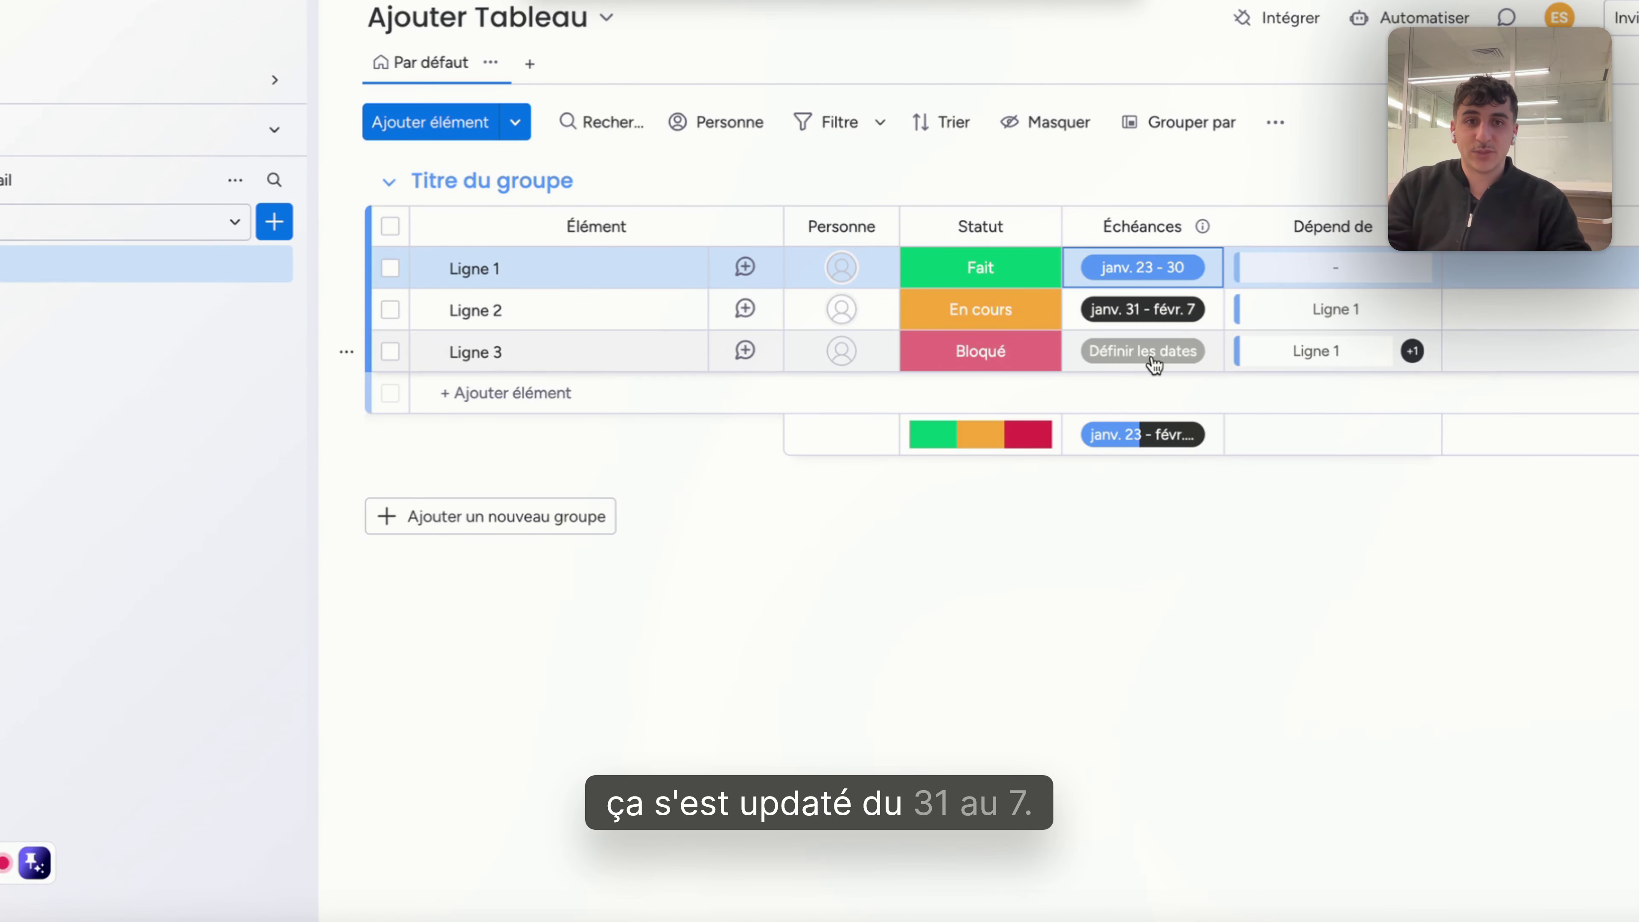
Set the Échéances of Ligne 3 to 1–3 January 2025.
left_click(1155, 365)
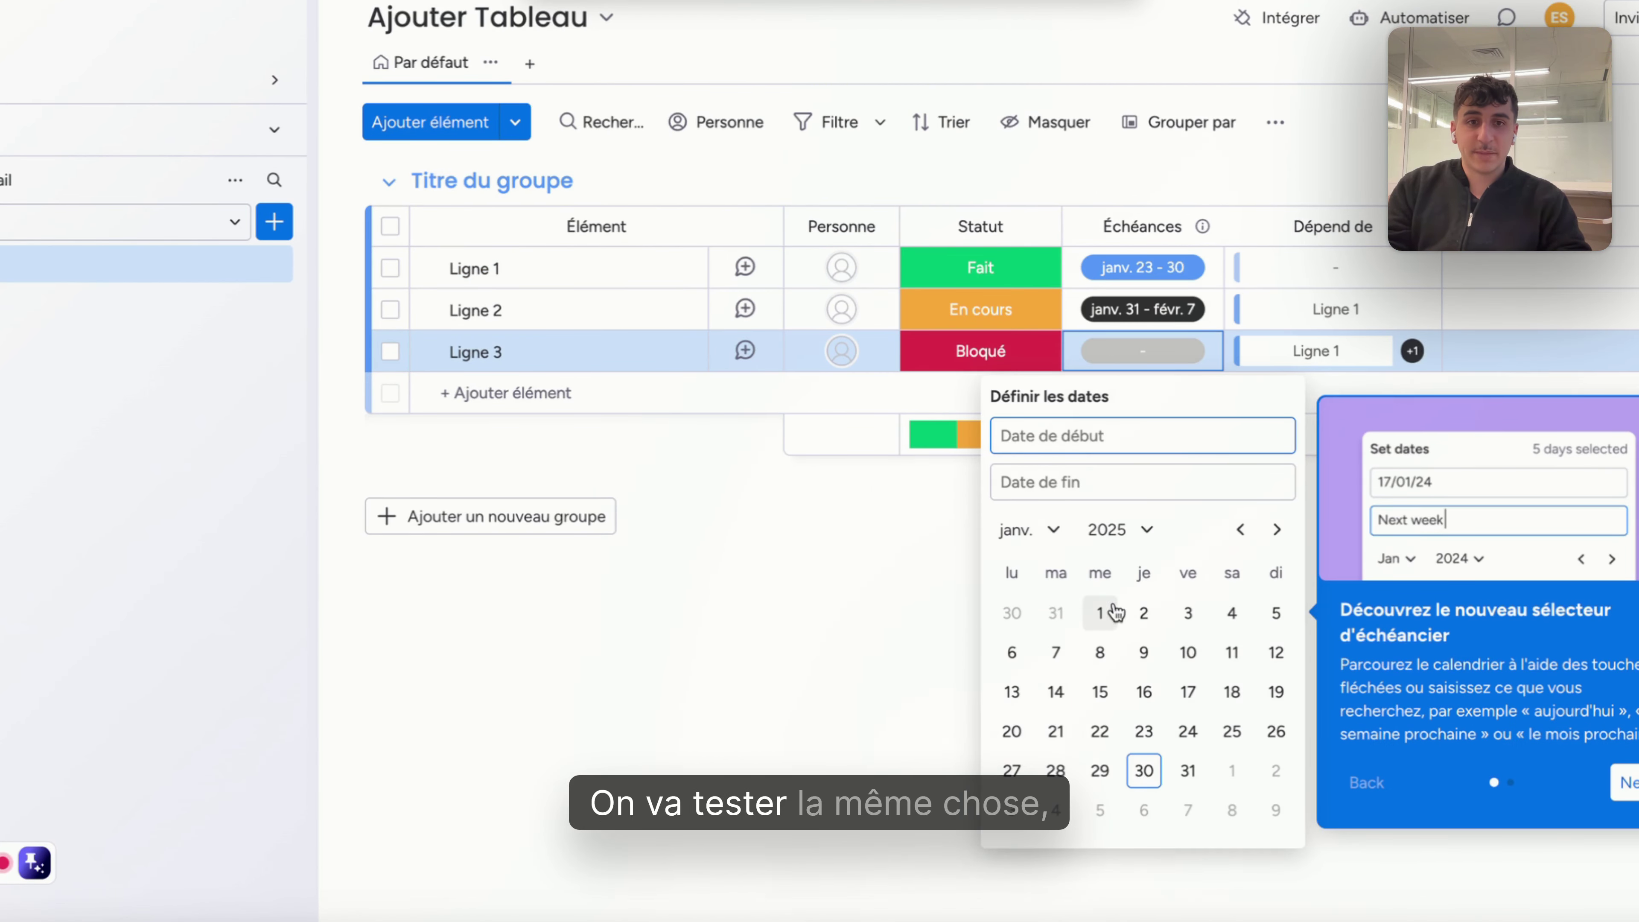
left_click(1100, 613)
left_click(1187, 614)
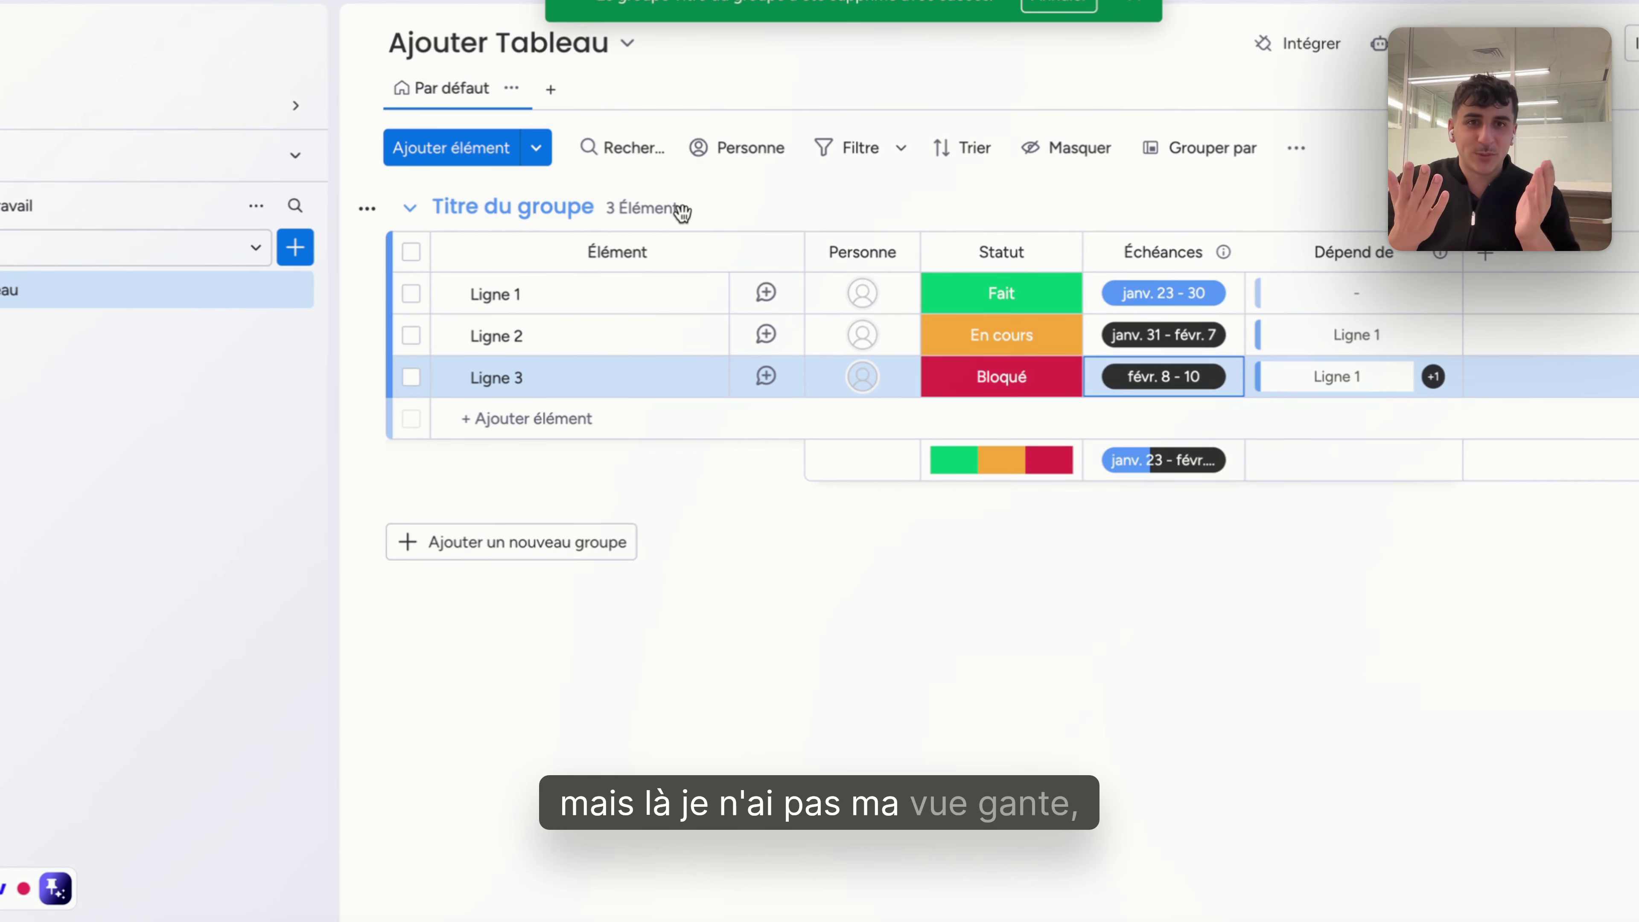
Add a Gantt view to the board and snap its Gantt widget to fill the view.
left_click(552, 90)
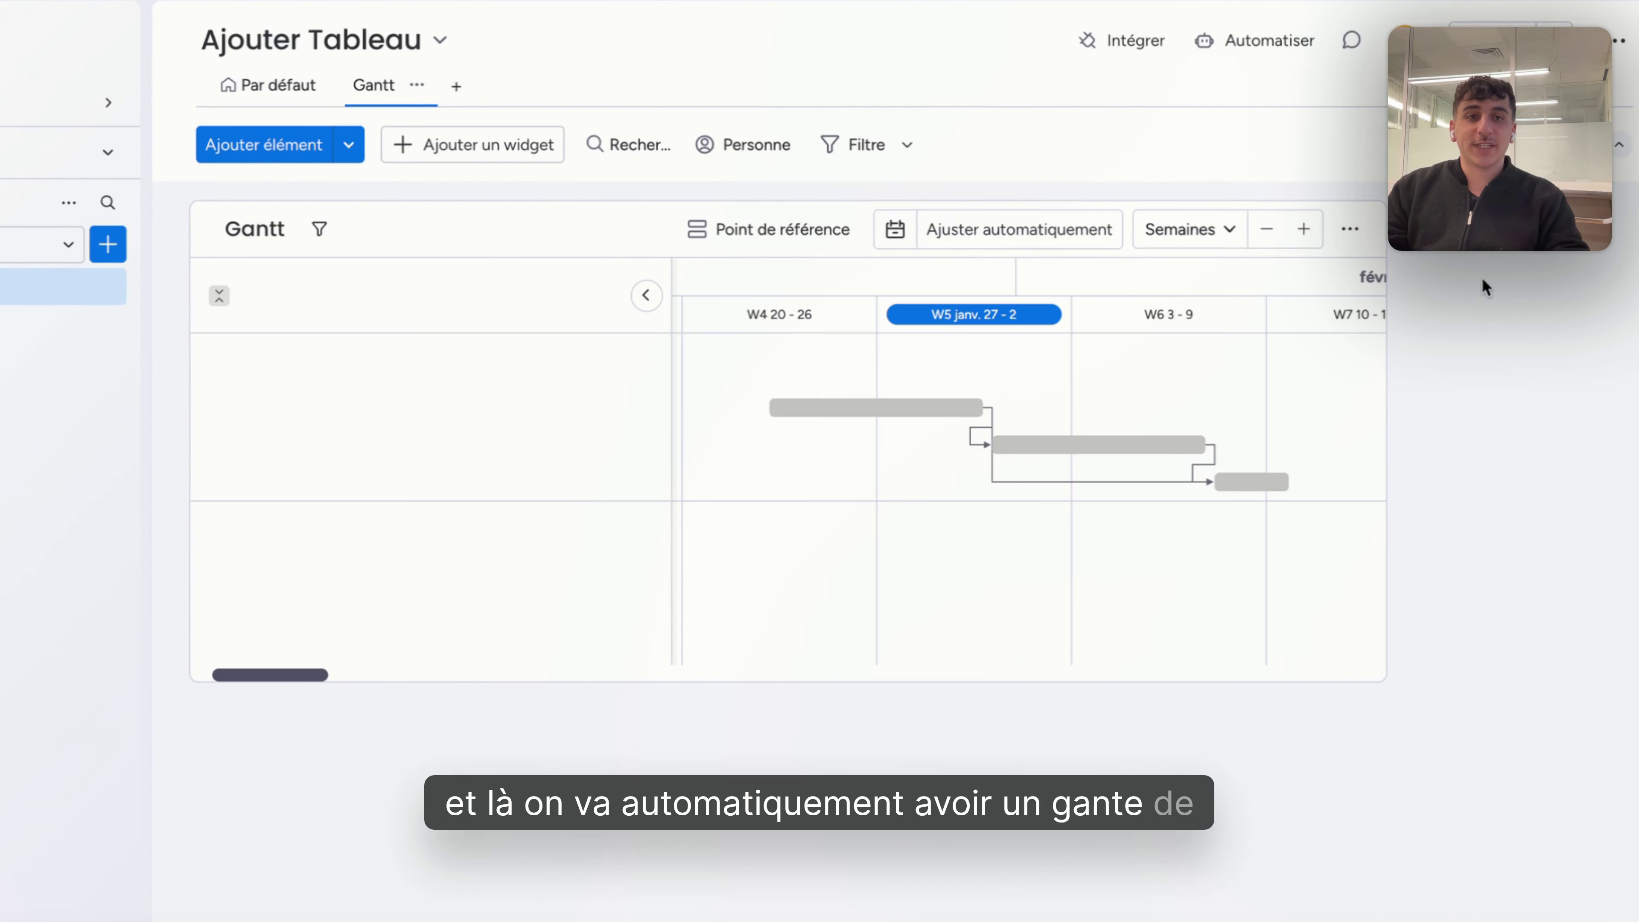
left_click(1358, 232)
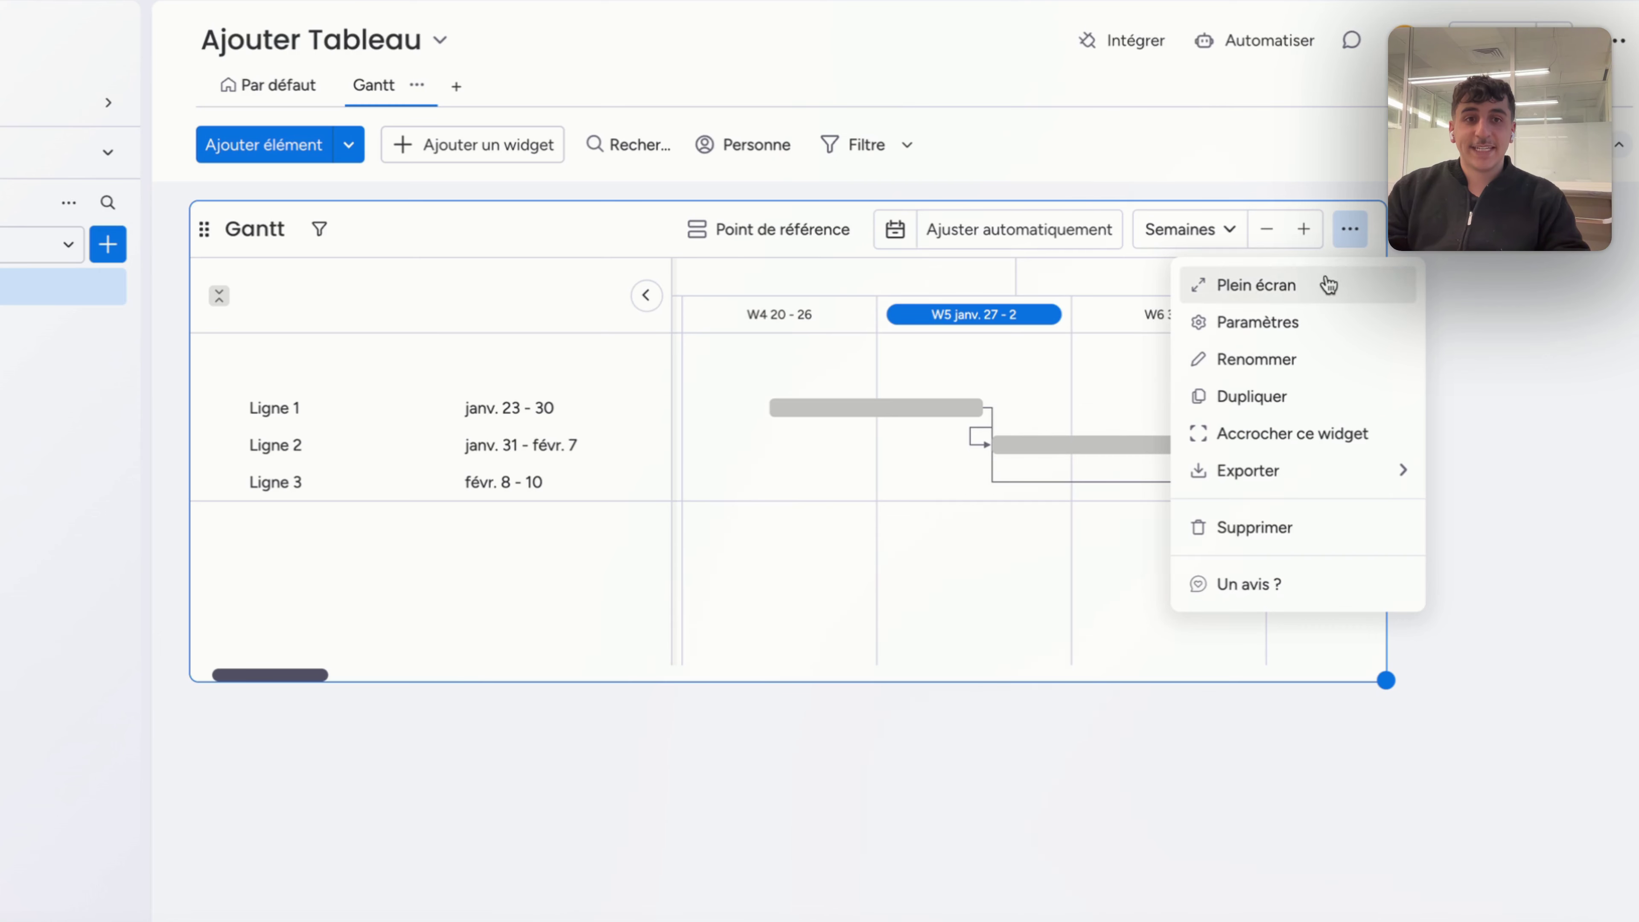
left_click(1310, 433)
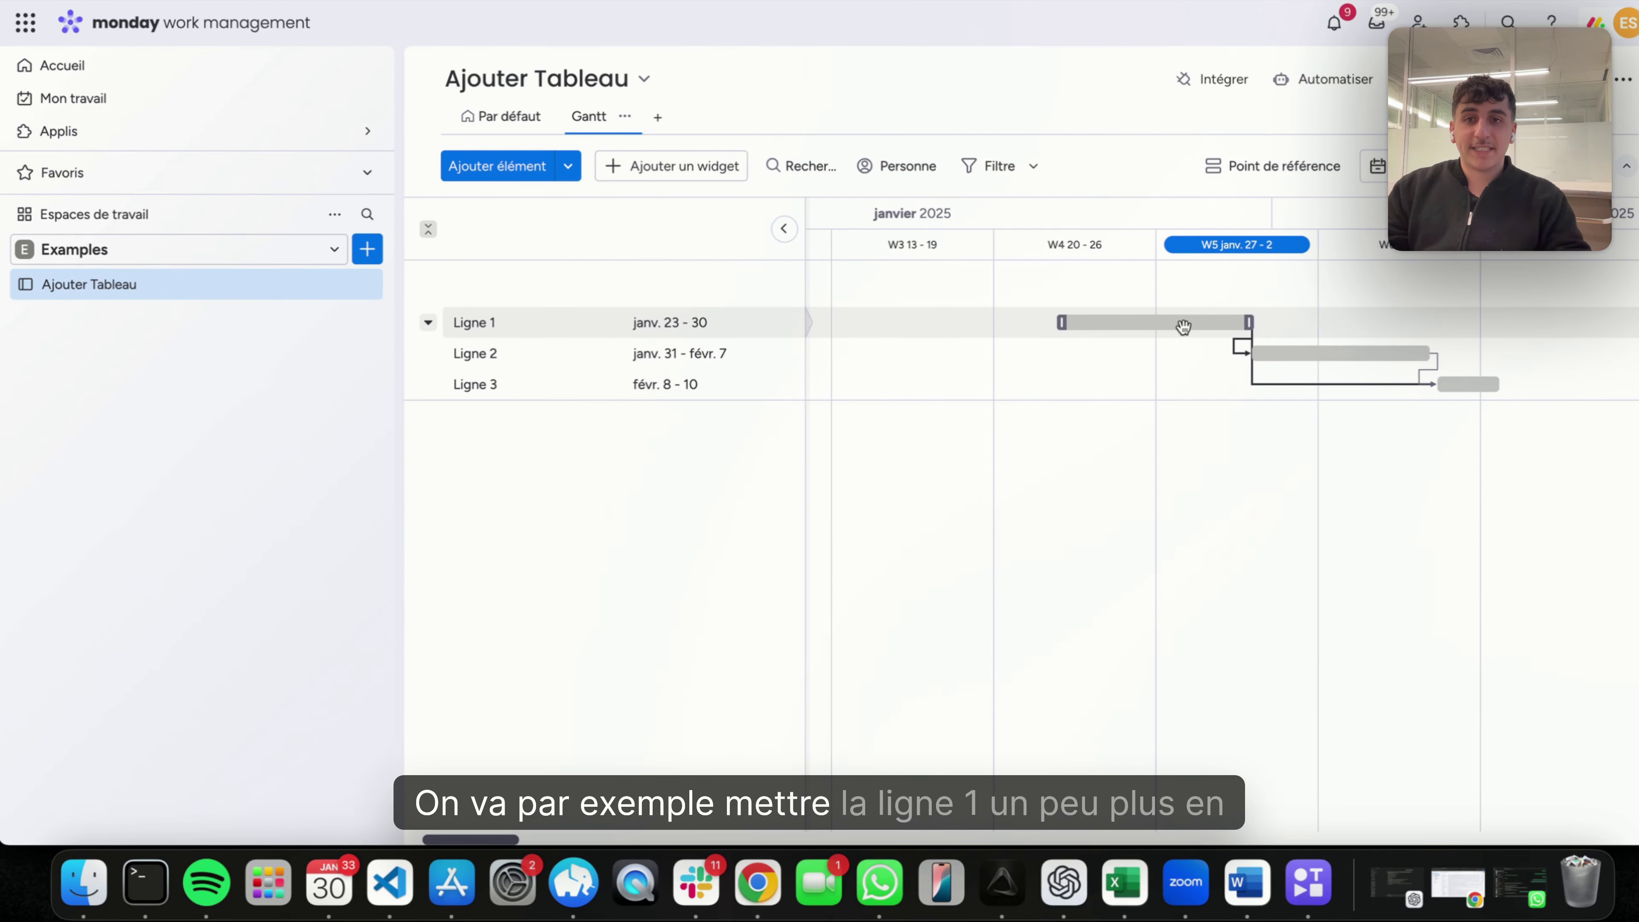
Move the Ligne 1 bar on the Gantt chart to 25 January – 1 February.
left_click_drag(1225, 326, 1224, 329)
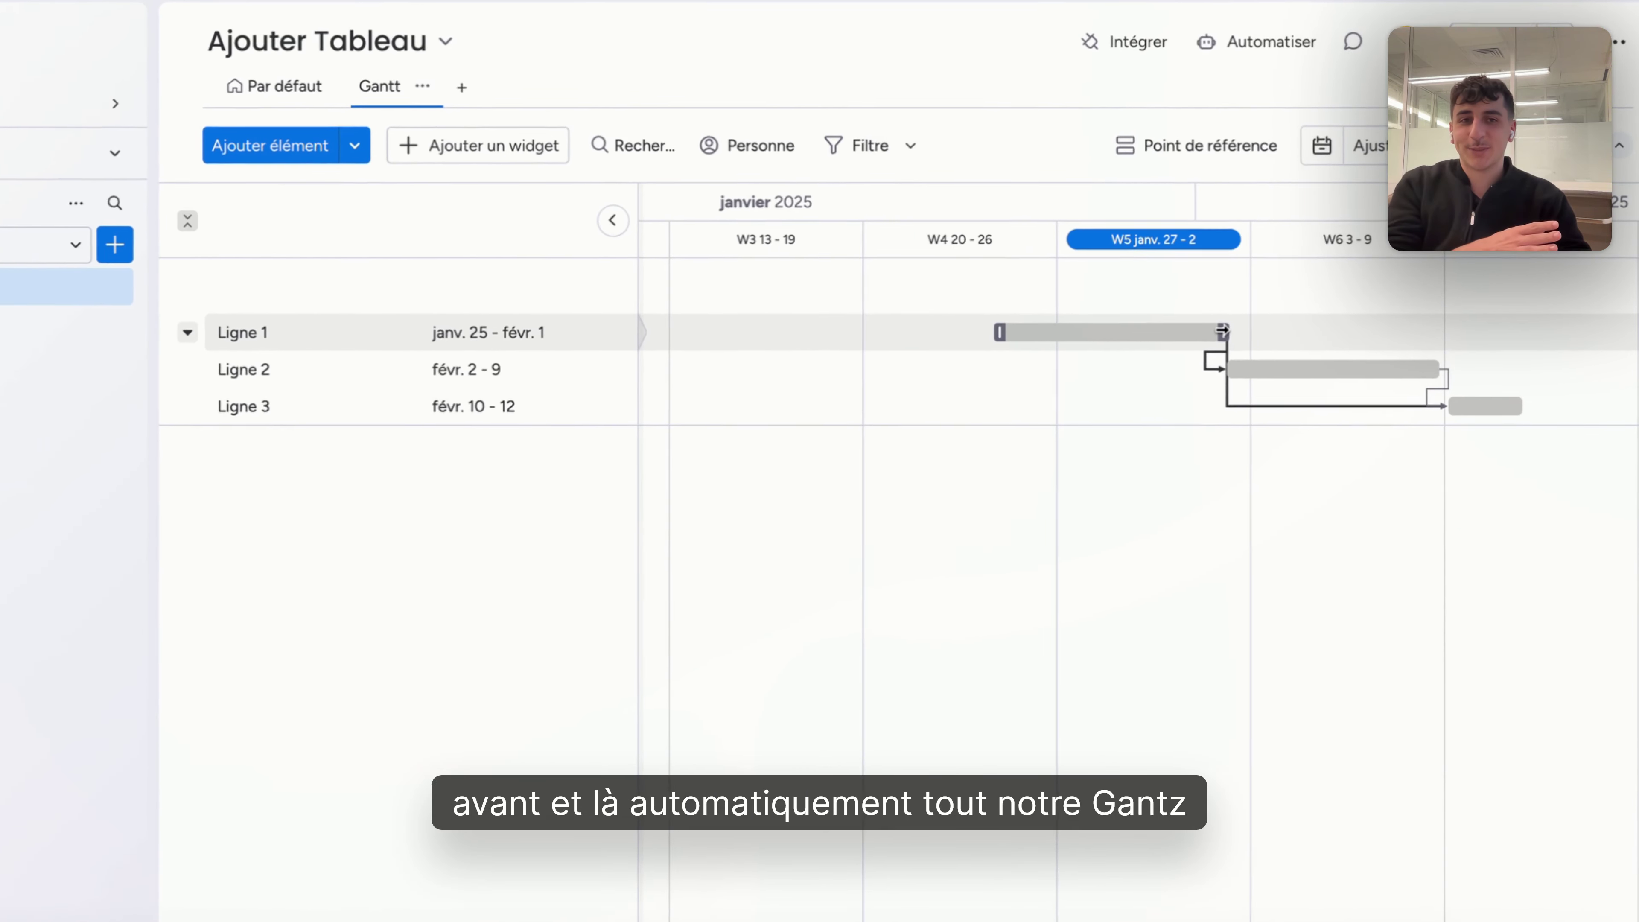
left_click(1379, 367)
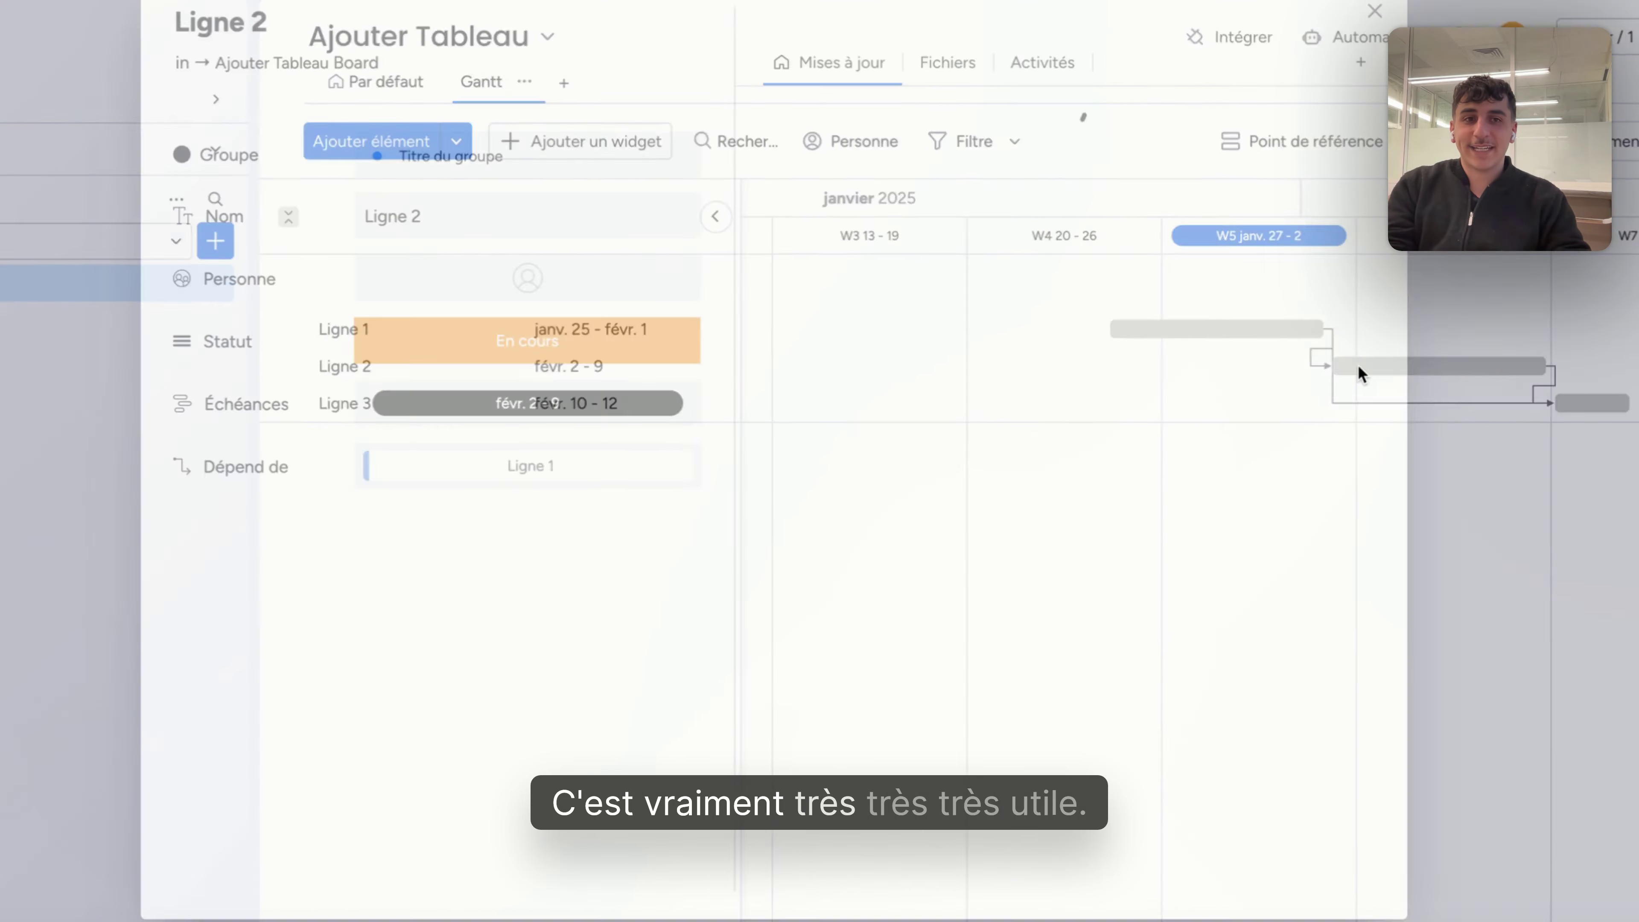
left_click(1400, 16)
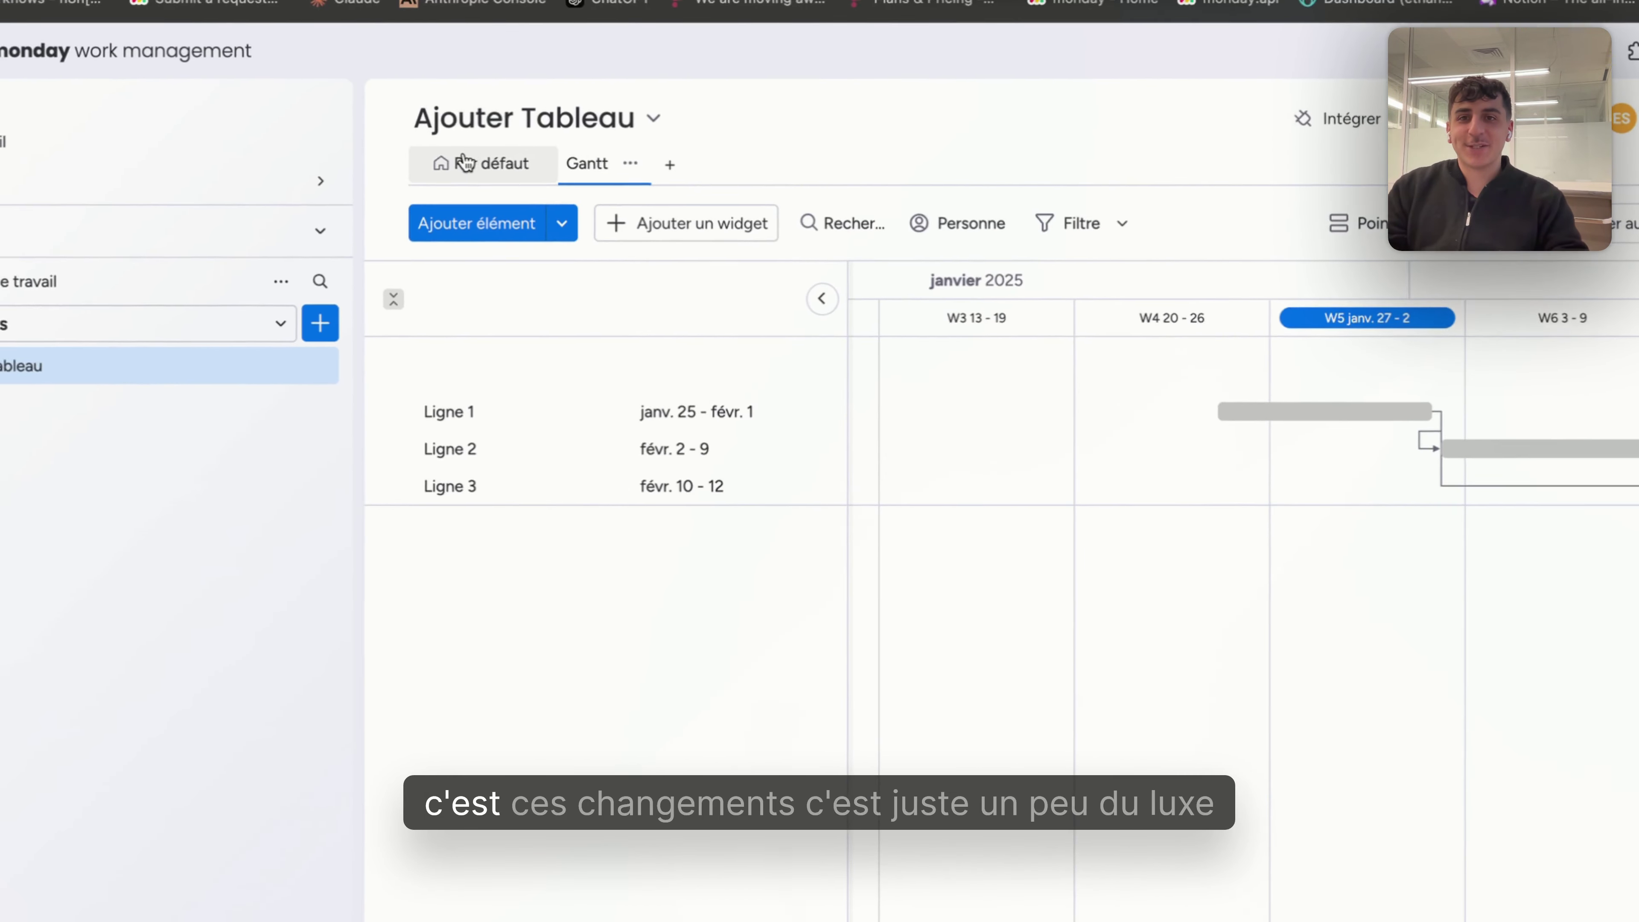
In the default table view, define the Échéances column as a deadline connected to the Statut and Personne columns.
left_click(464, 162)
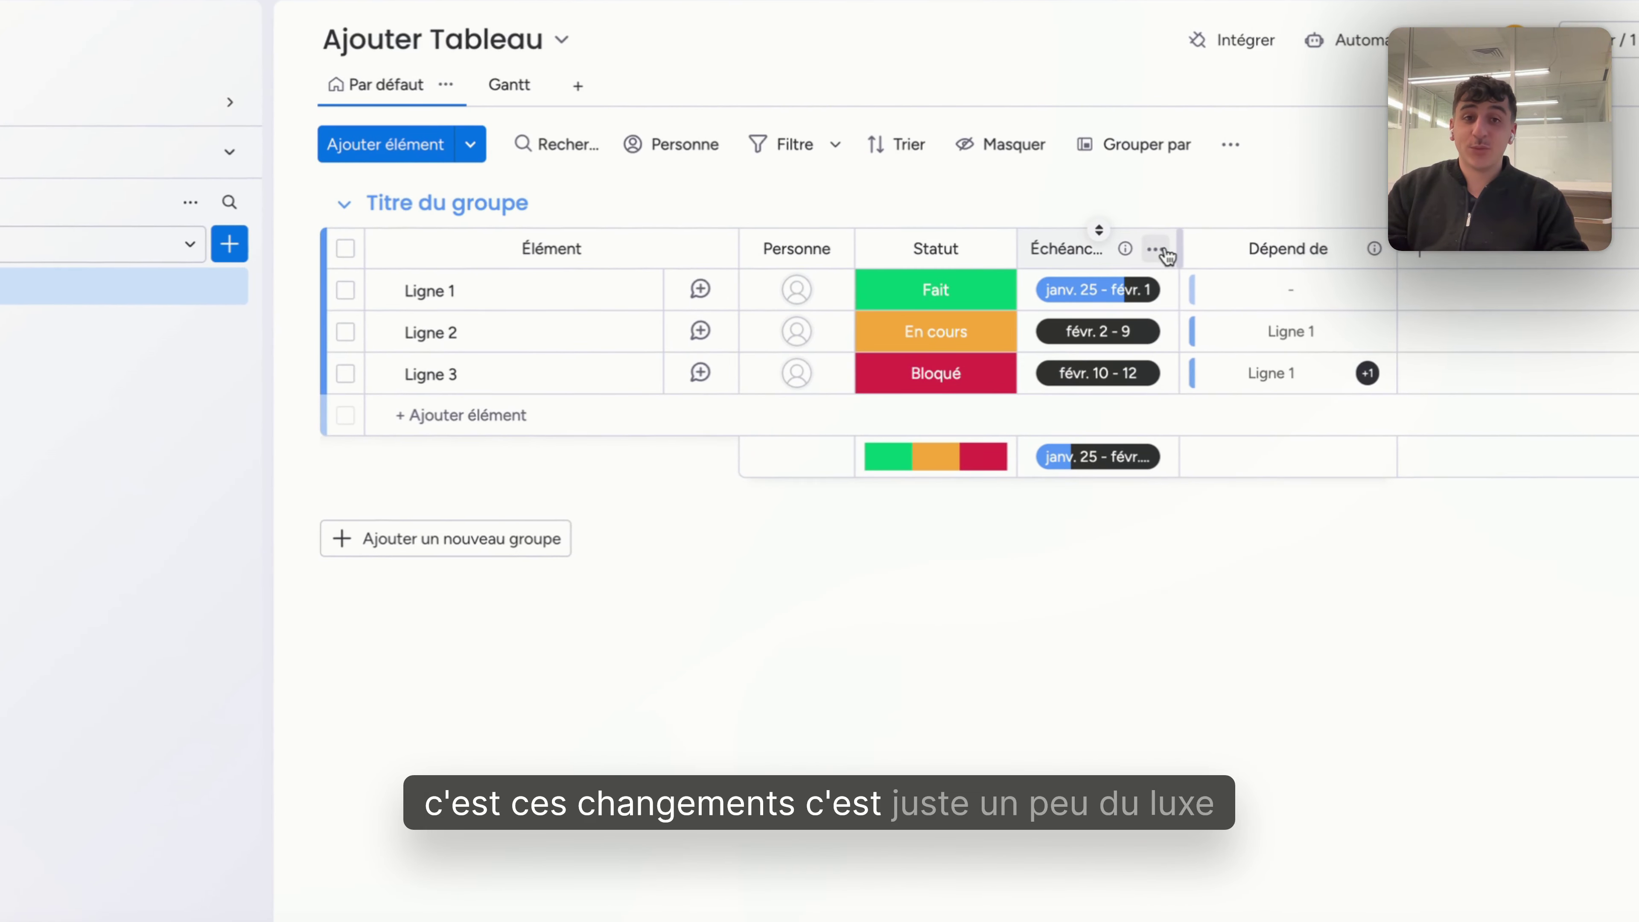
left_click(1246, 327)
mouse_move(1335, 402)
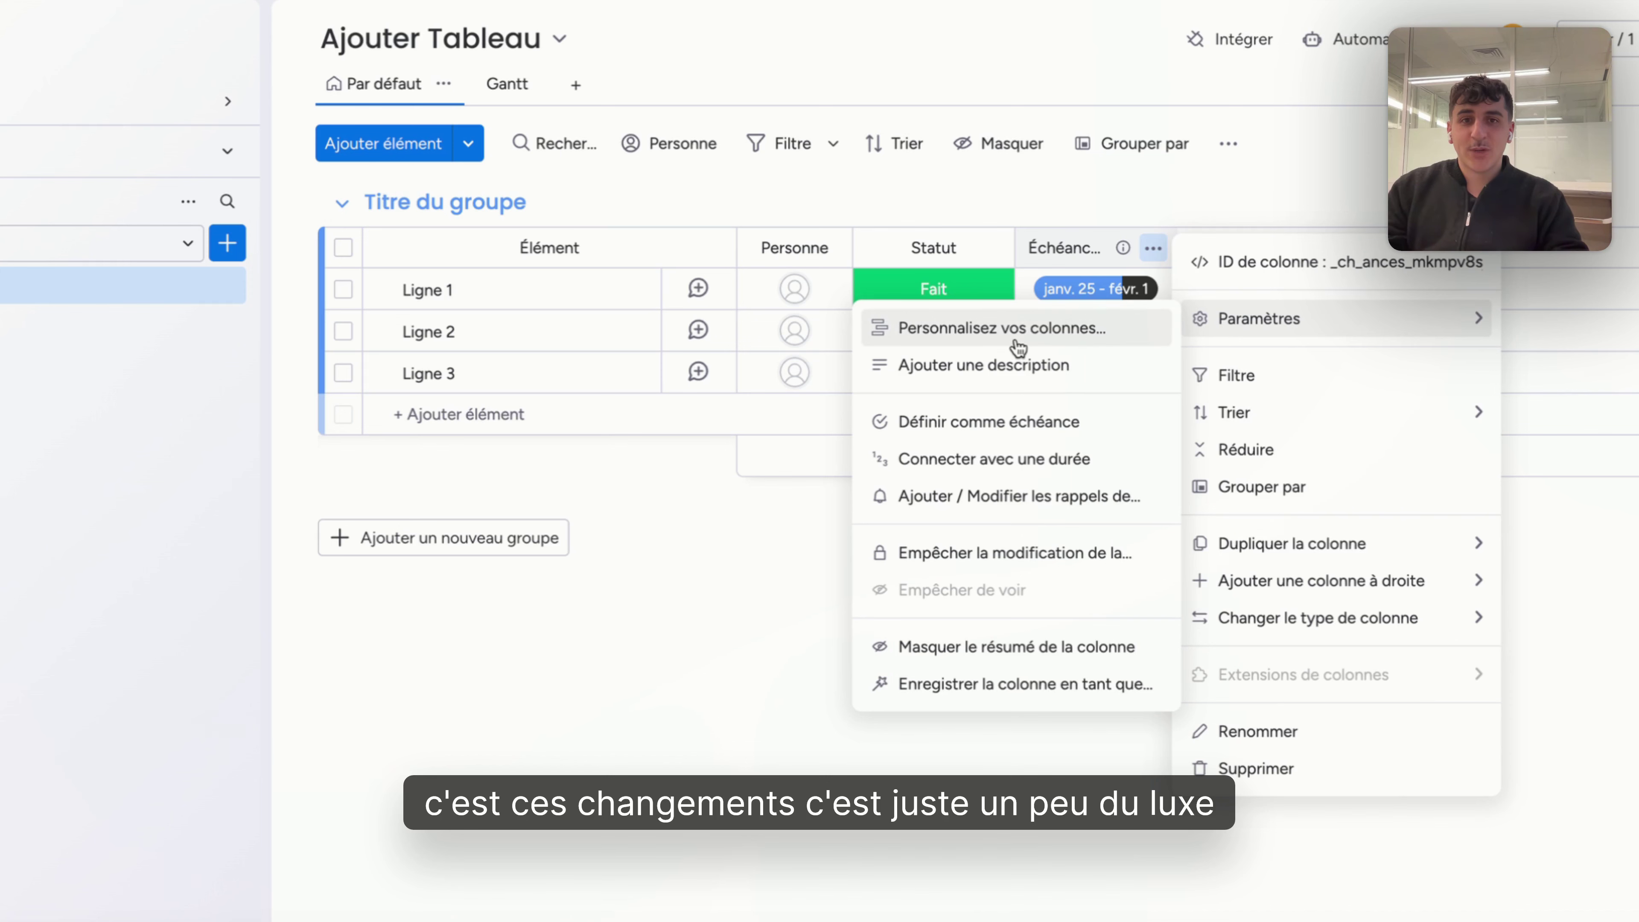
left_click(992, 440)
left_click(987, 383)
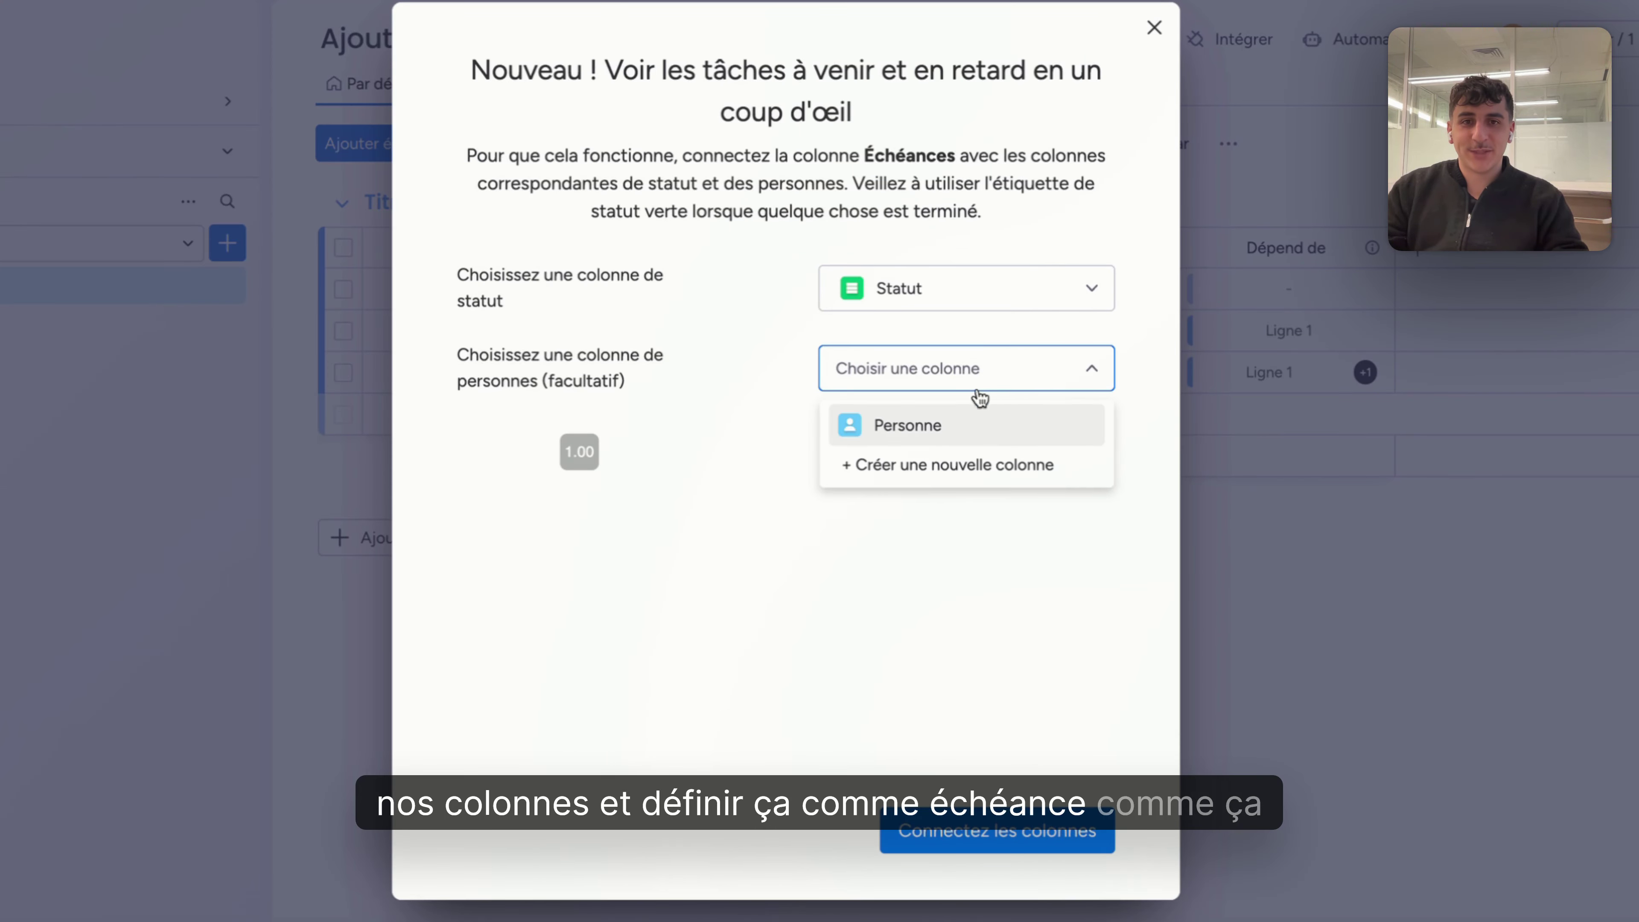
left_click(962, 425)
left_click(1054, 778)
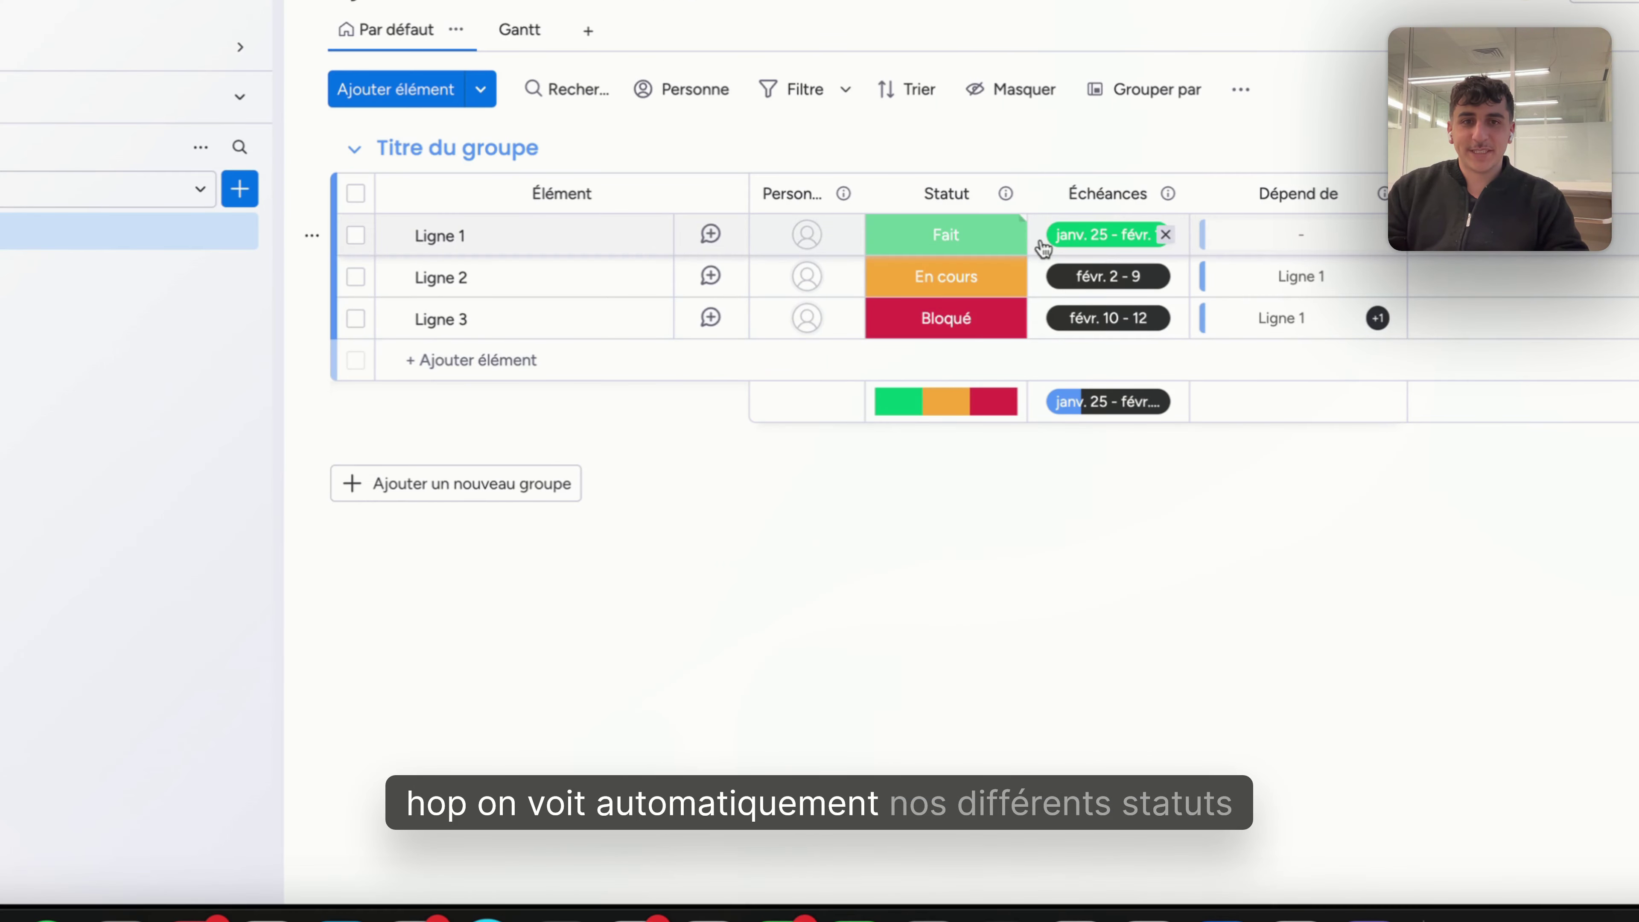
Colour the bars of the Gantt view by the Statut column.
left_click(516, 46)
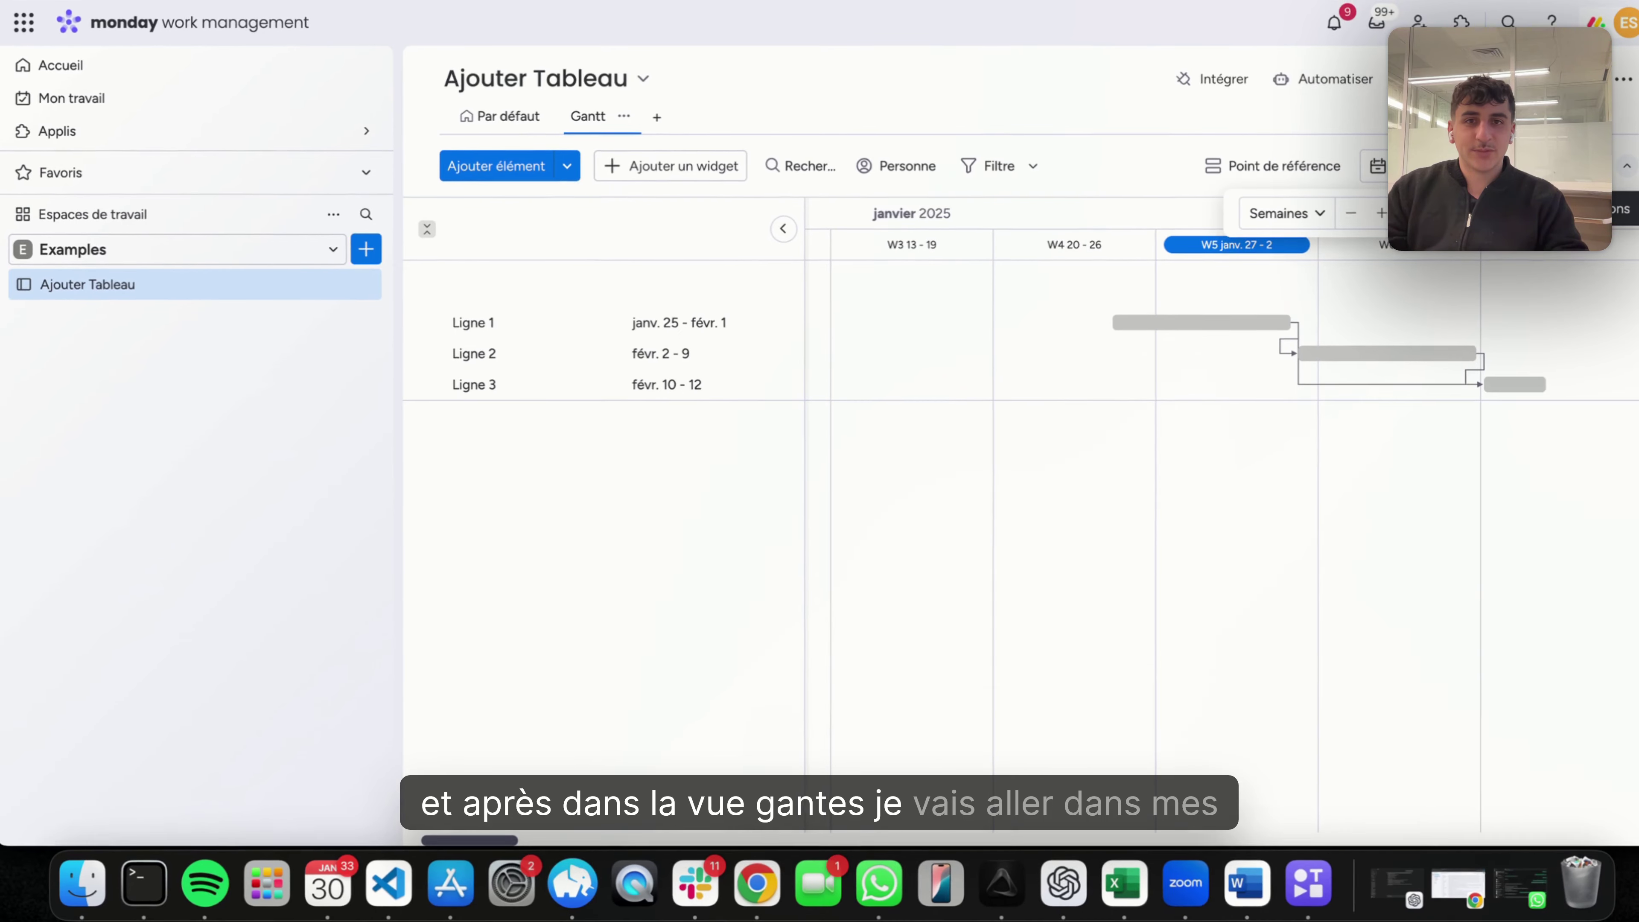
left_click(1585, 168)
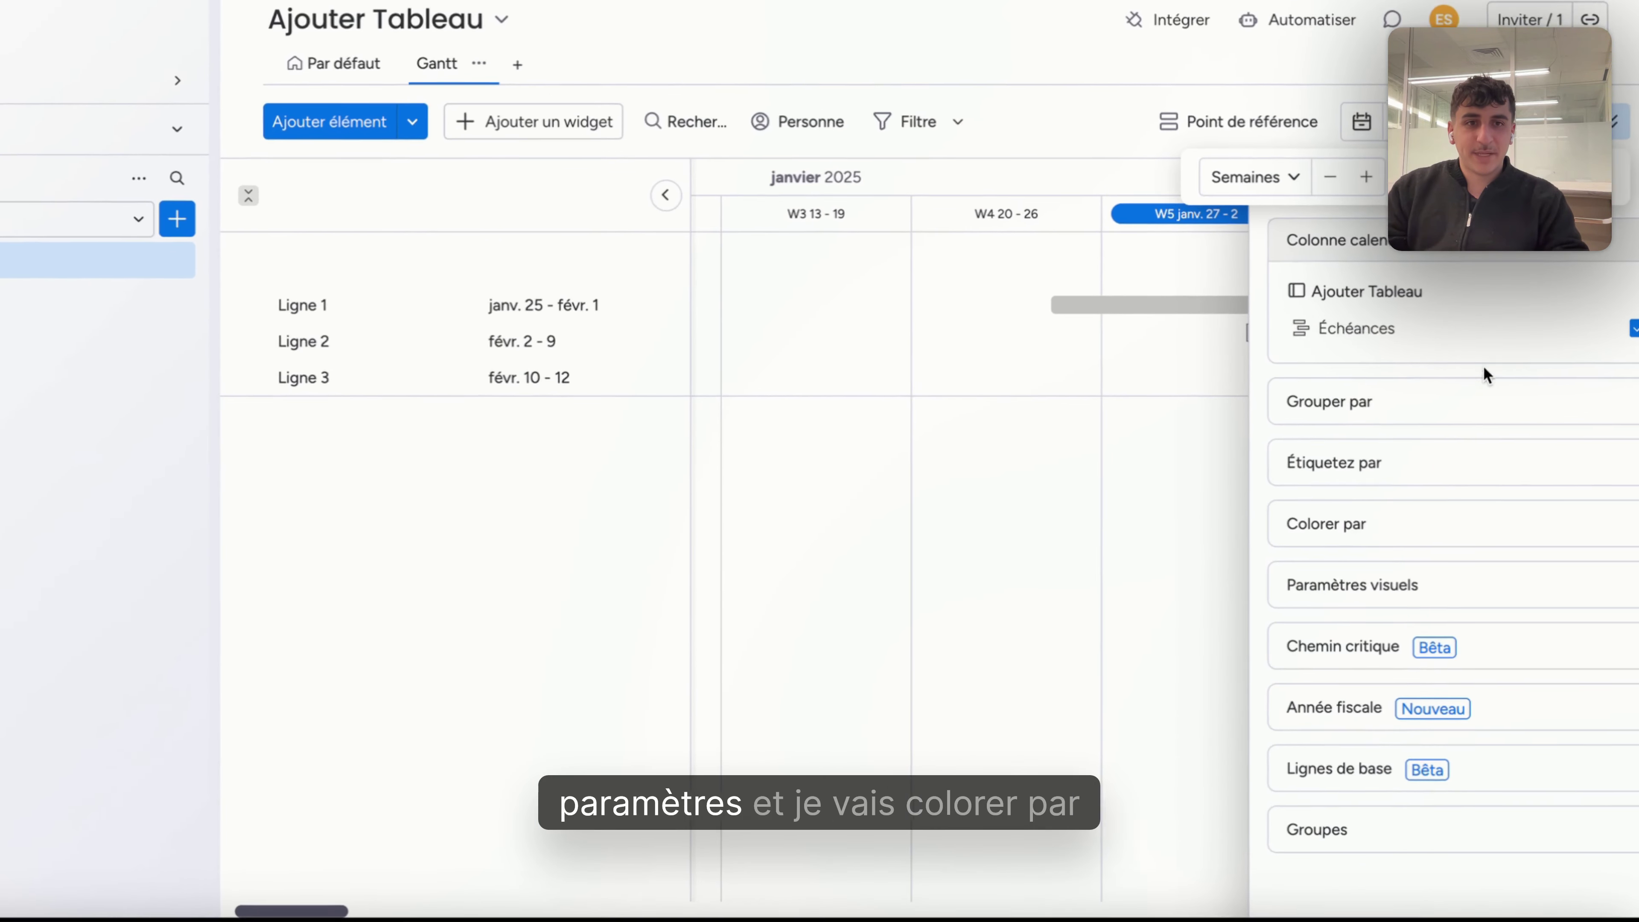
left_click(1470, 507)
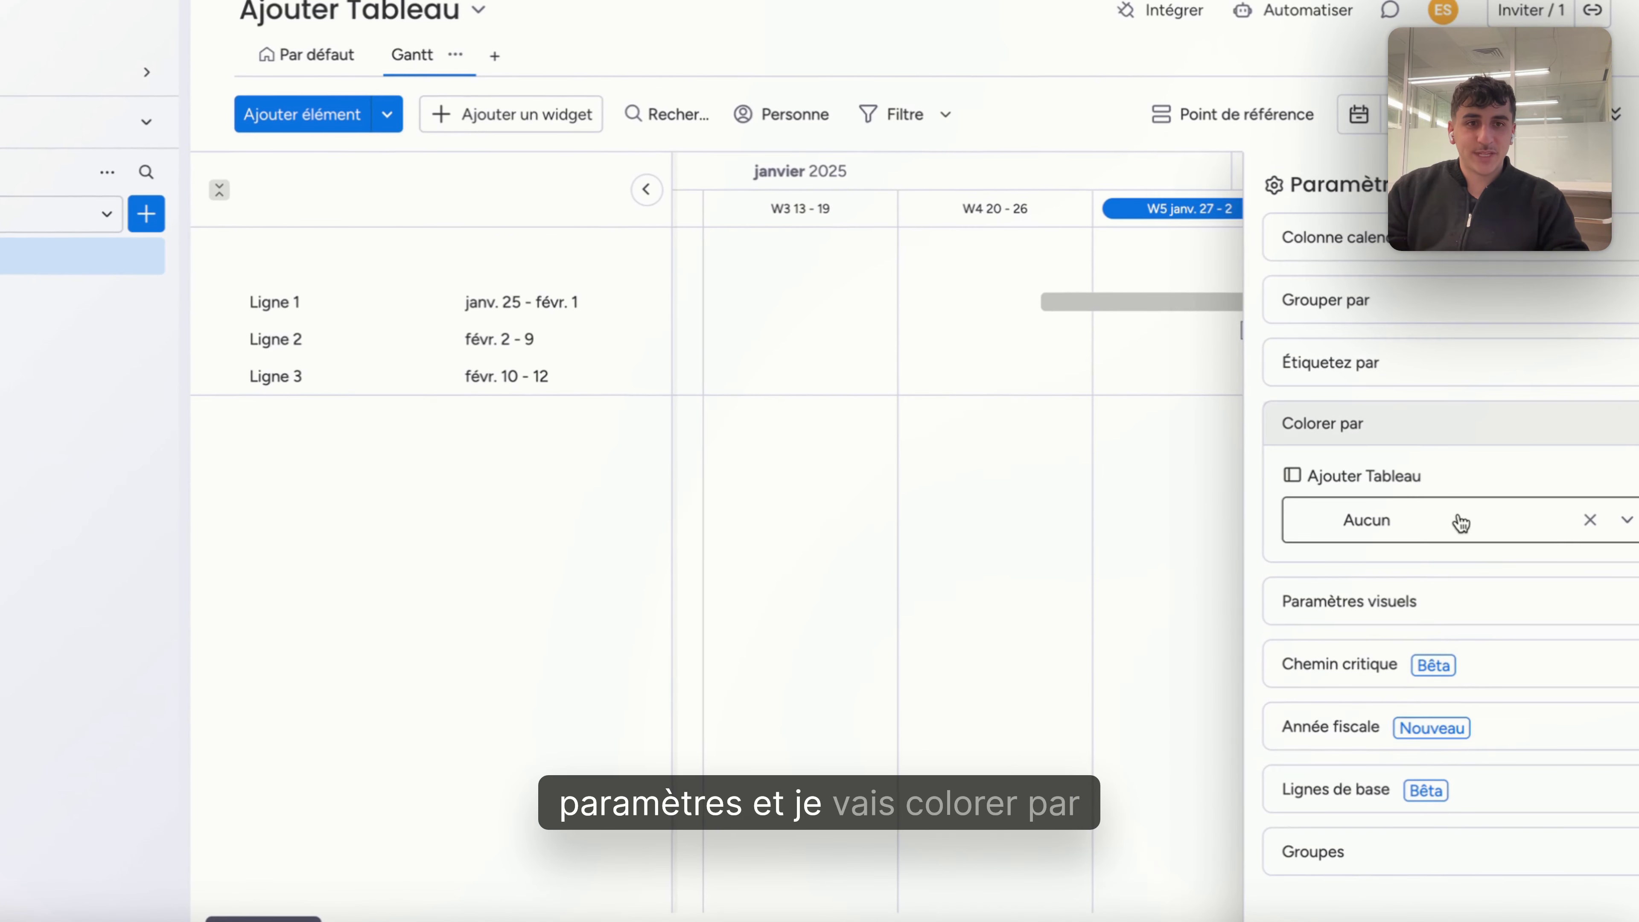
left_click(1420, 520)
left_click(1429, 758)
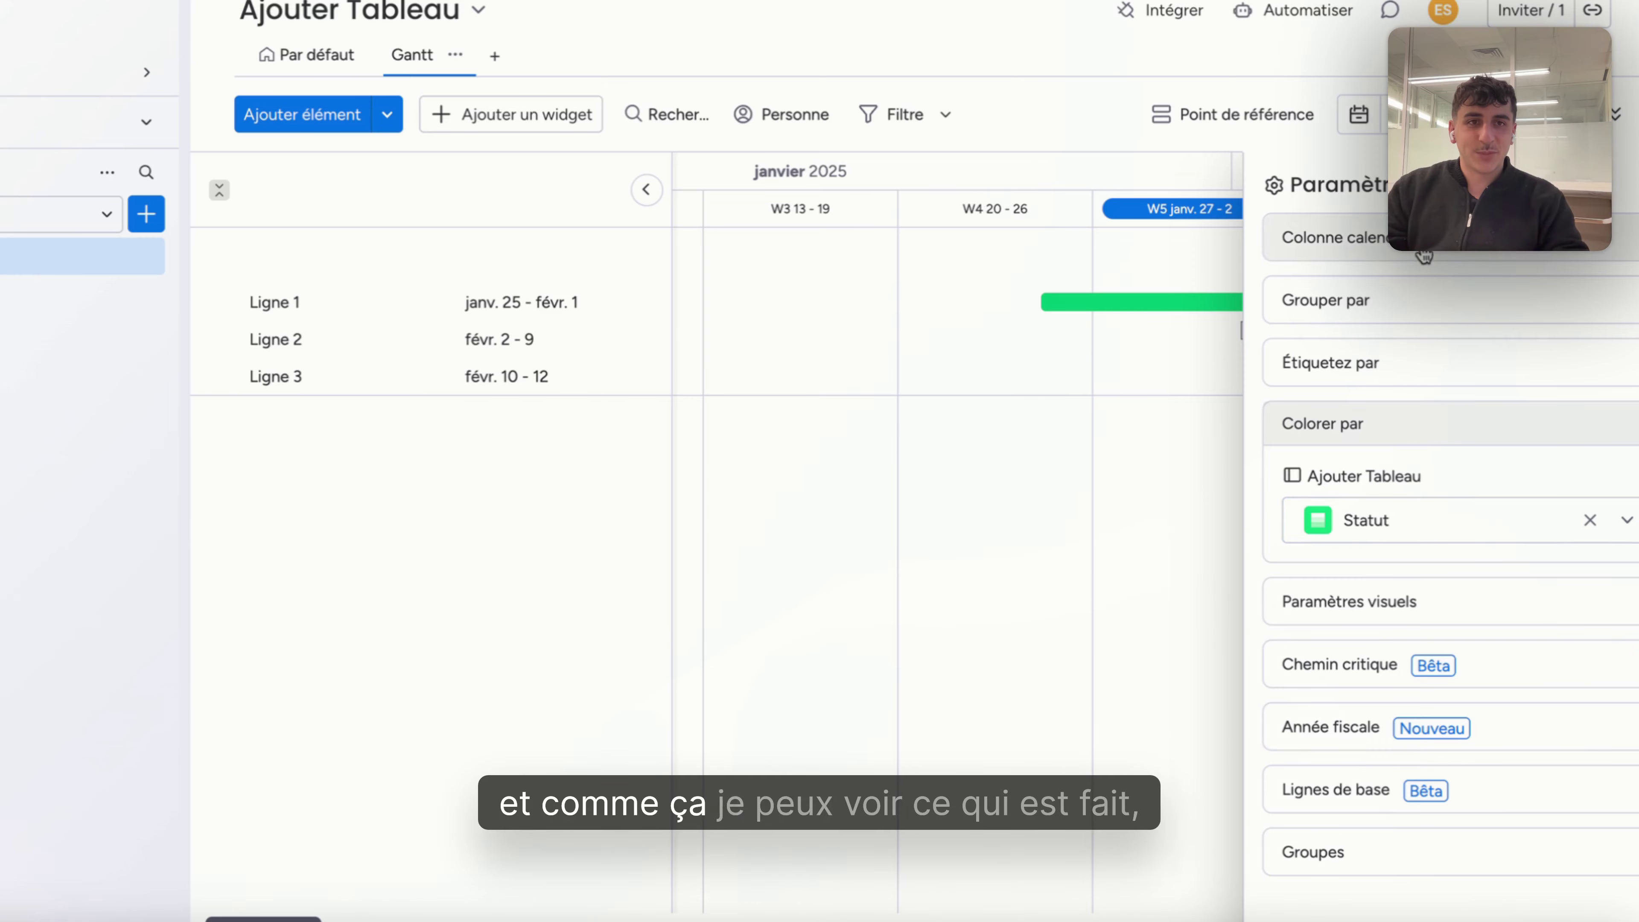